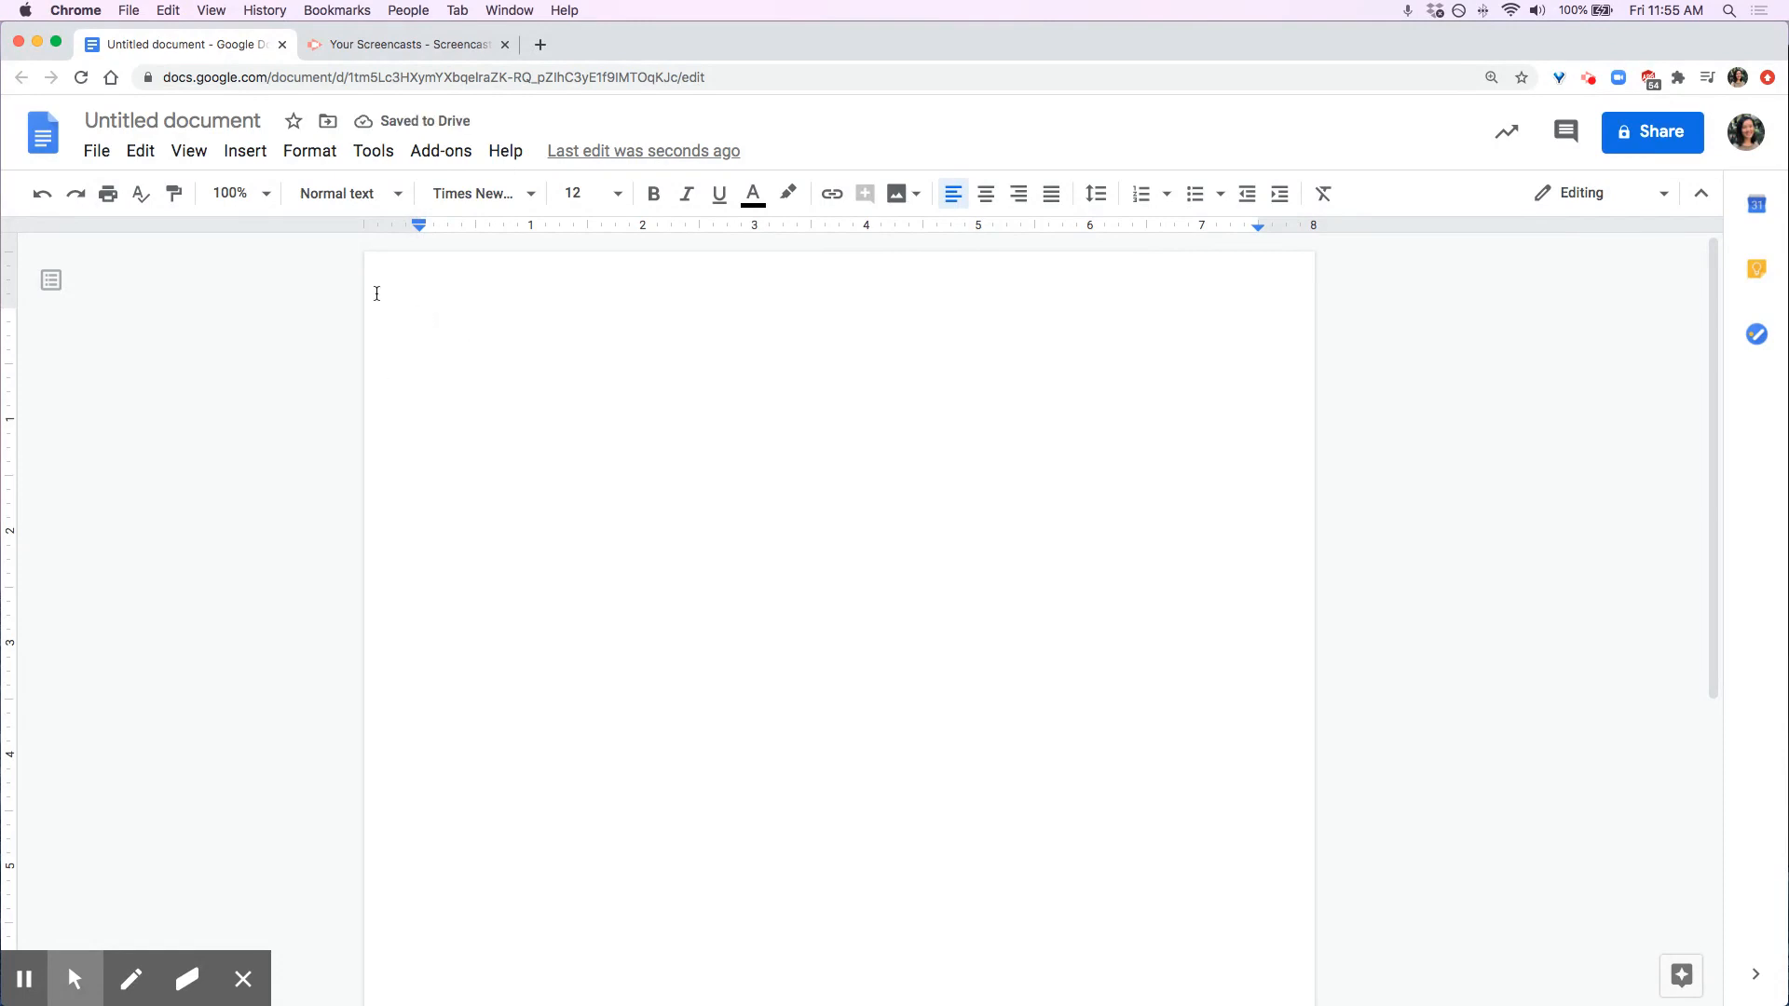
Set the top, bottom, left and right page margins to 1 inch and save them as the default page setup
{"action": "left_click", "coordinate": [105, 155]}
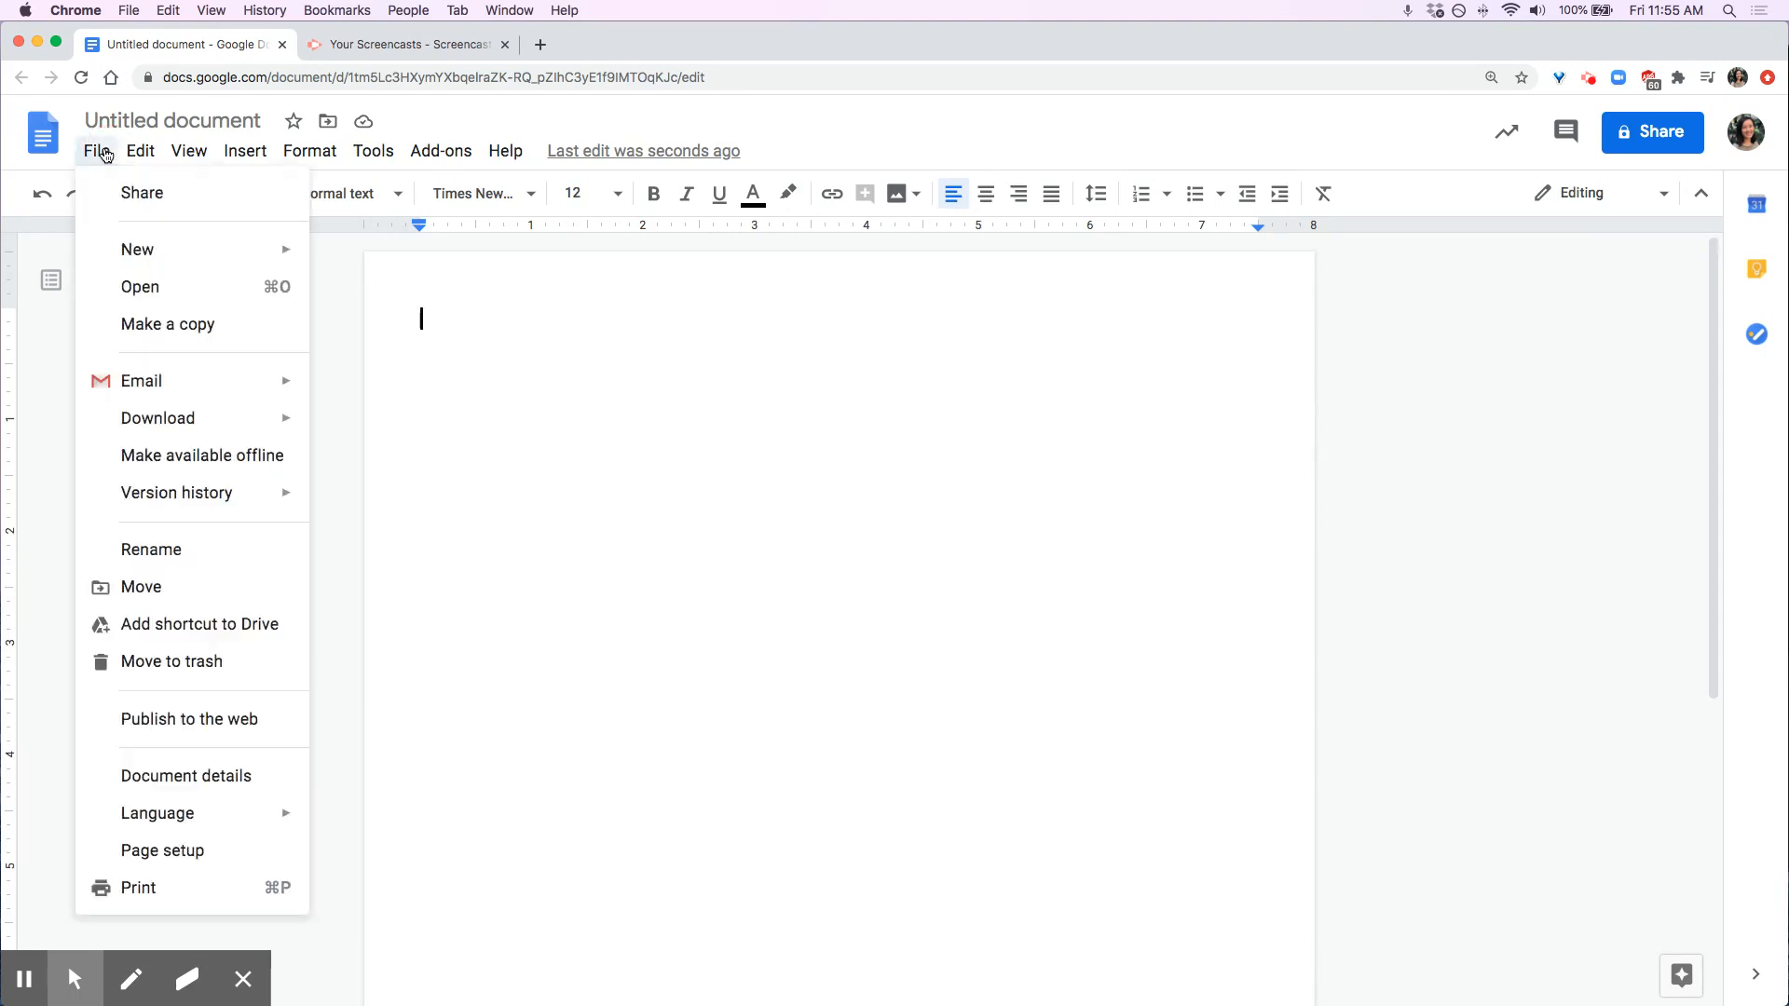
{"action": "left_click", "coordinate": [180, 851]}
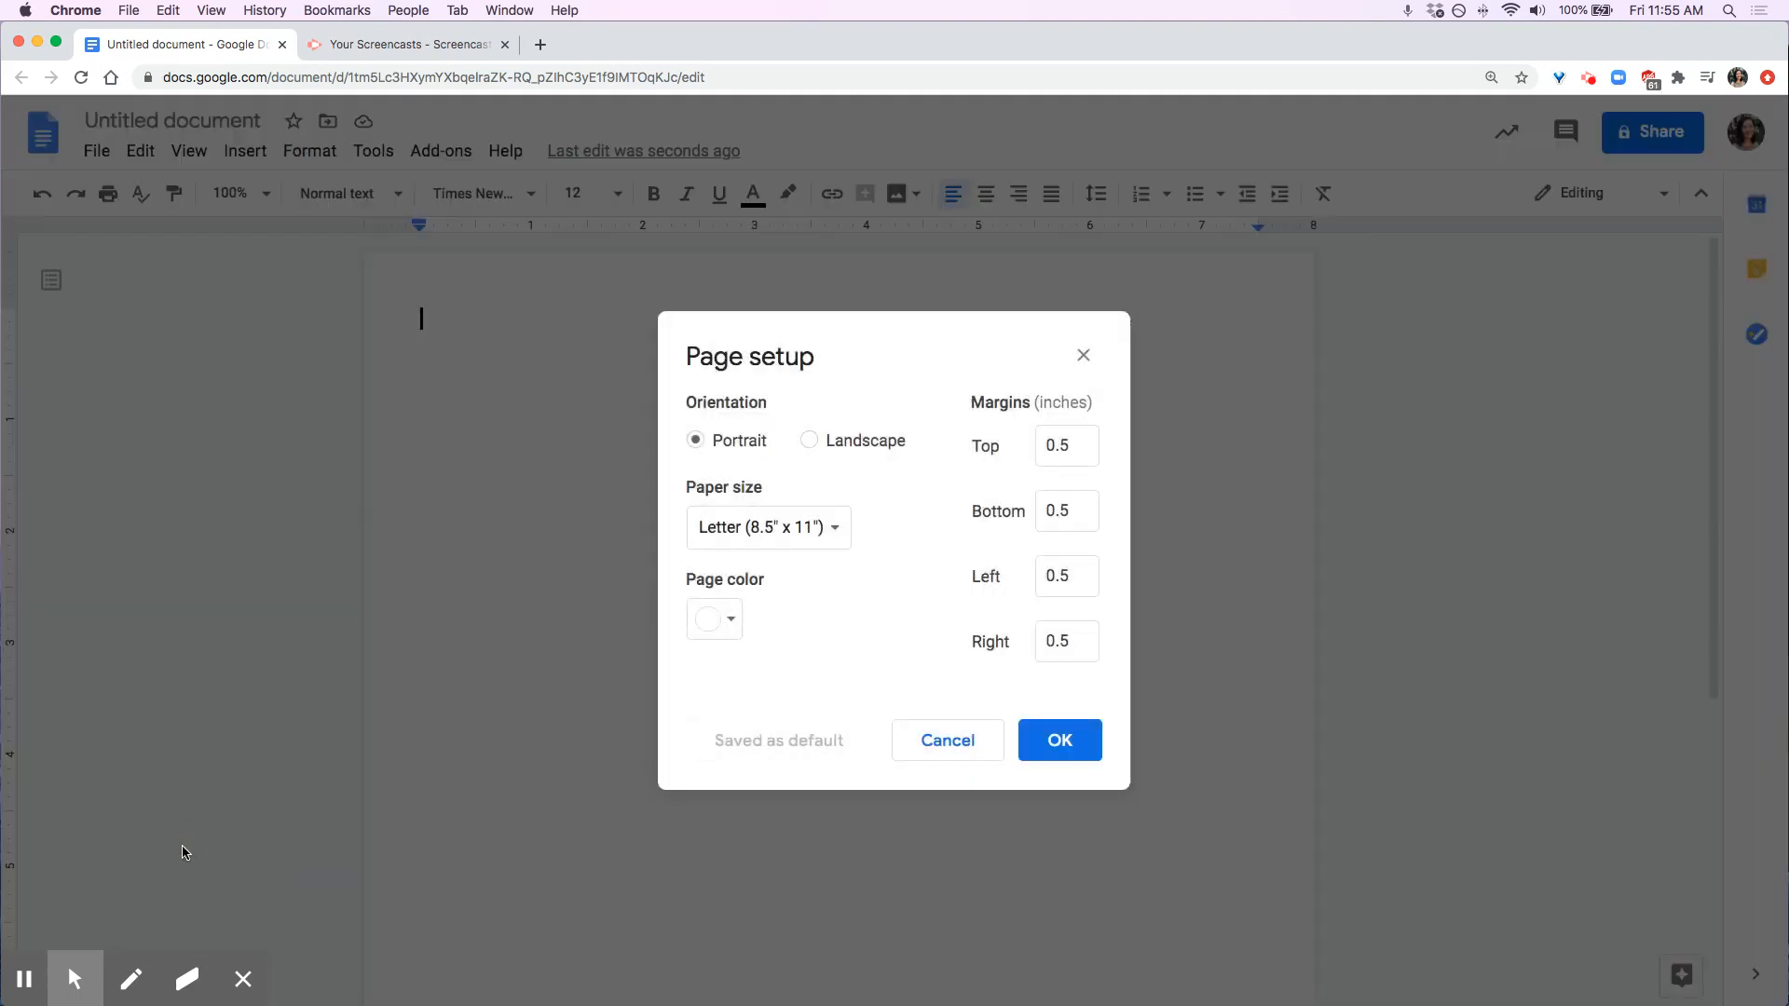
{"action": "left_click_drag", "start_coordinate": [1068, 444], "coordinate": [982, 439]}
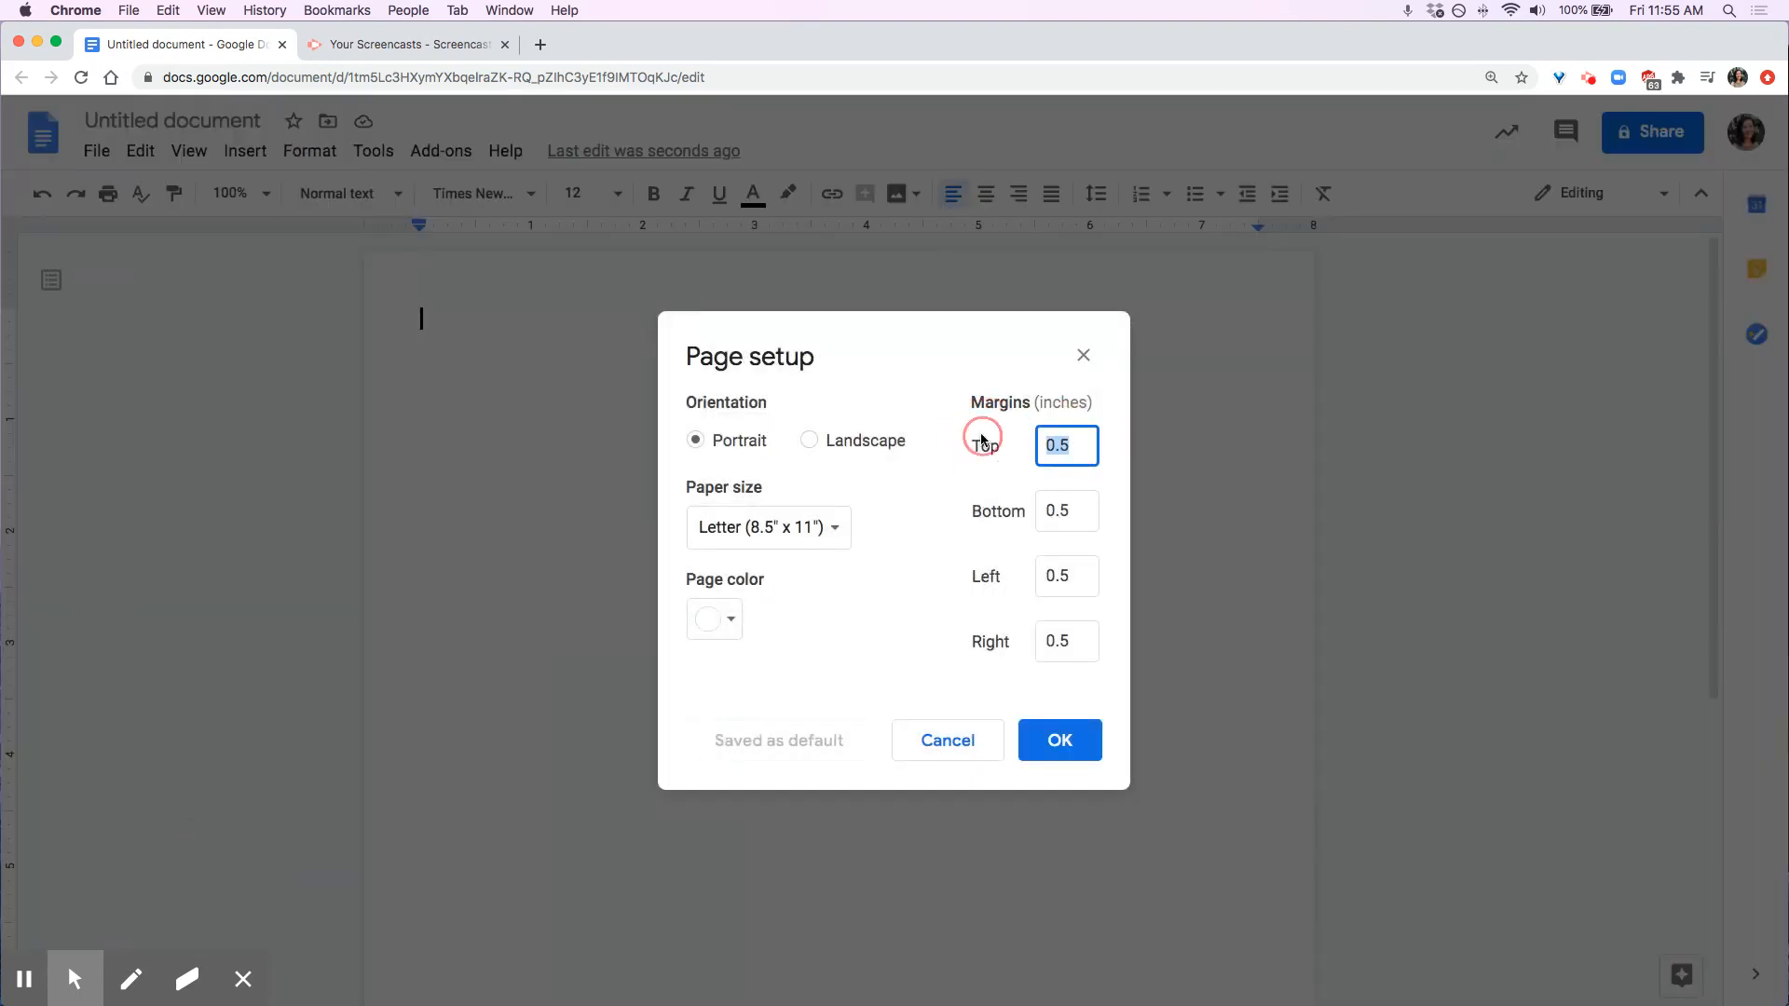
{"action": "type", "text": "1"}
{"action": "key", "text": "Tab"}
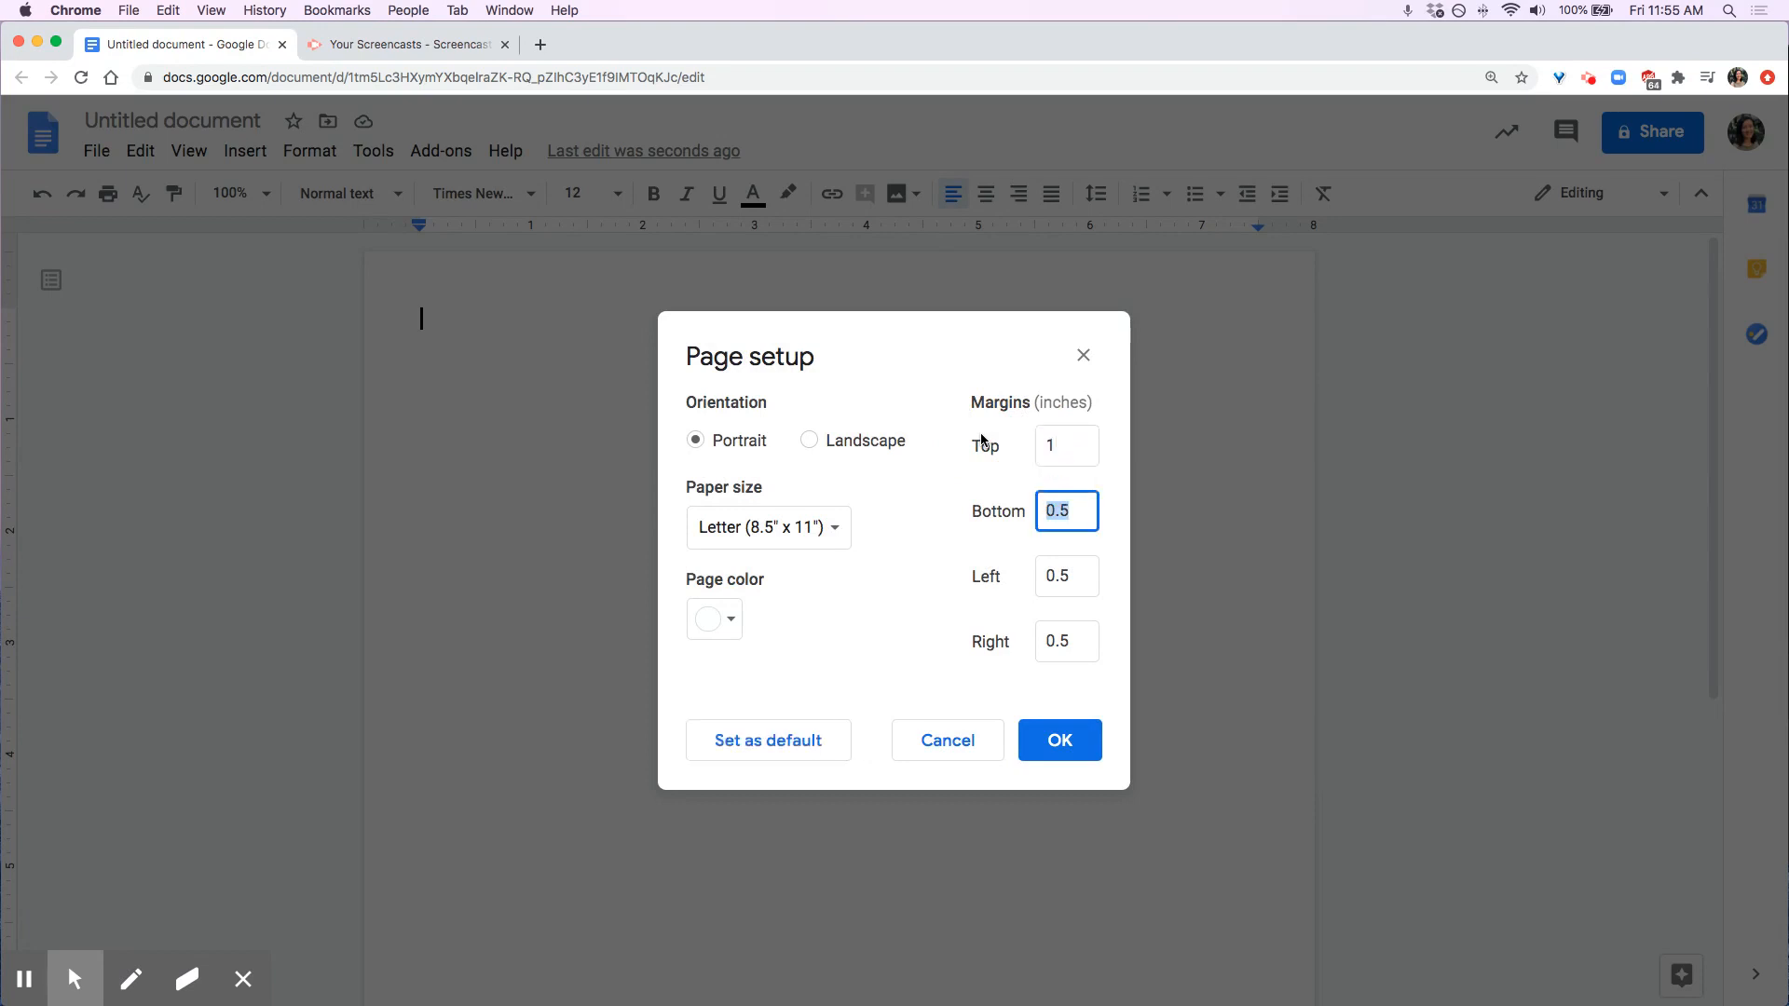
{"action": "type", "text": "1"}
{"action": "key", "text": "Tab"}
{"action": "type", "text": "1"}
{"action": "key", "text": "Tab"}
{"action": "type", "text": "1"}
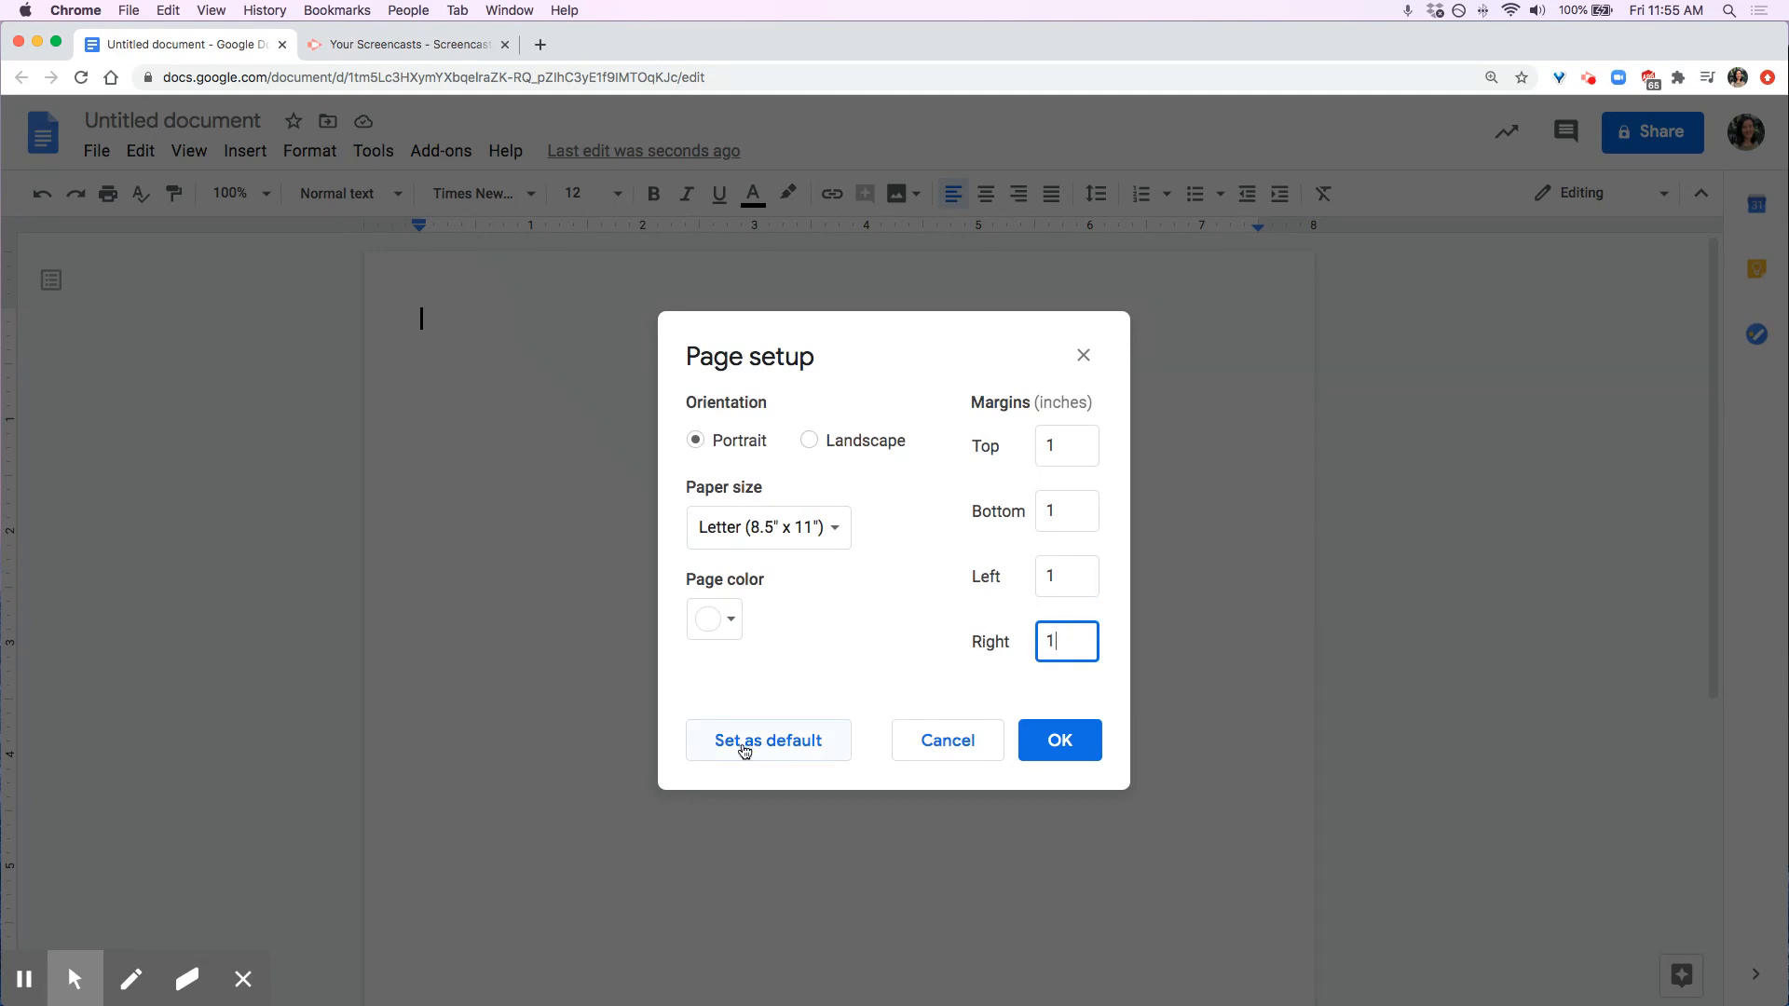
{"action": "left_click", "coordinate": [787, 755]}
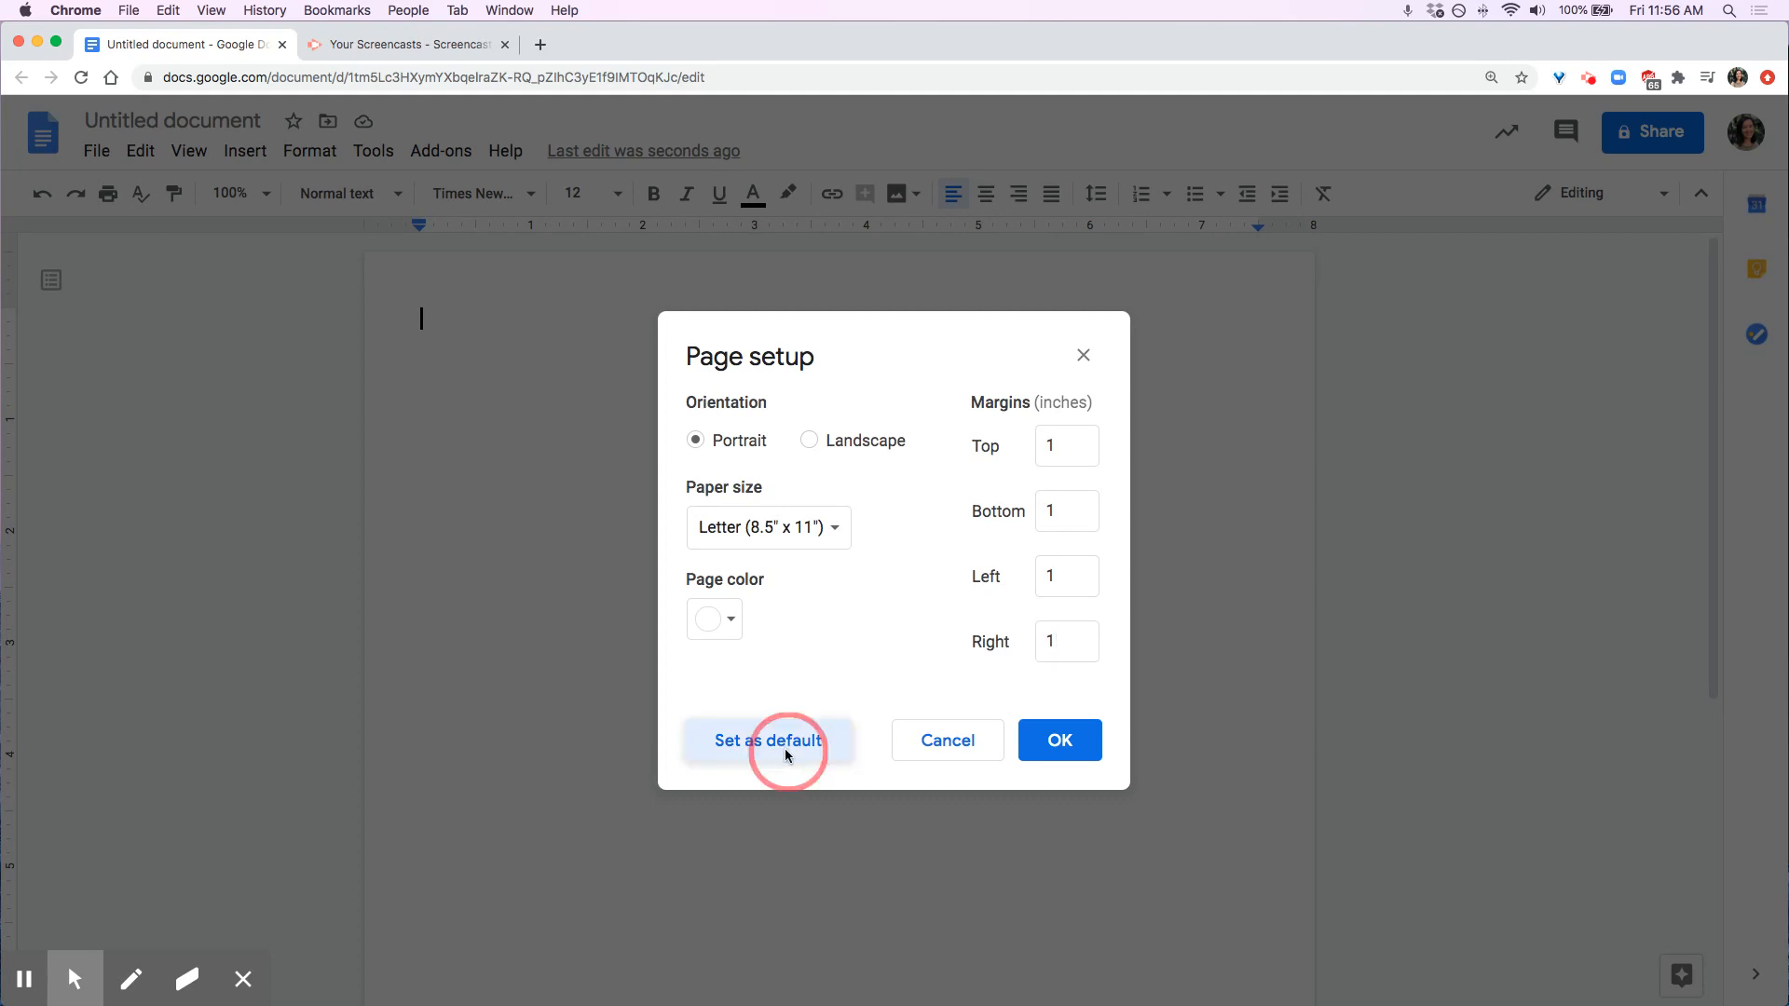
{"action": "left_click", "coordinate": [1079, 739]}
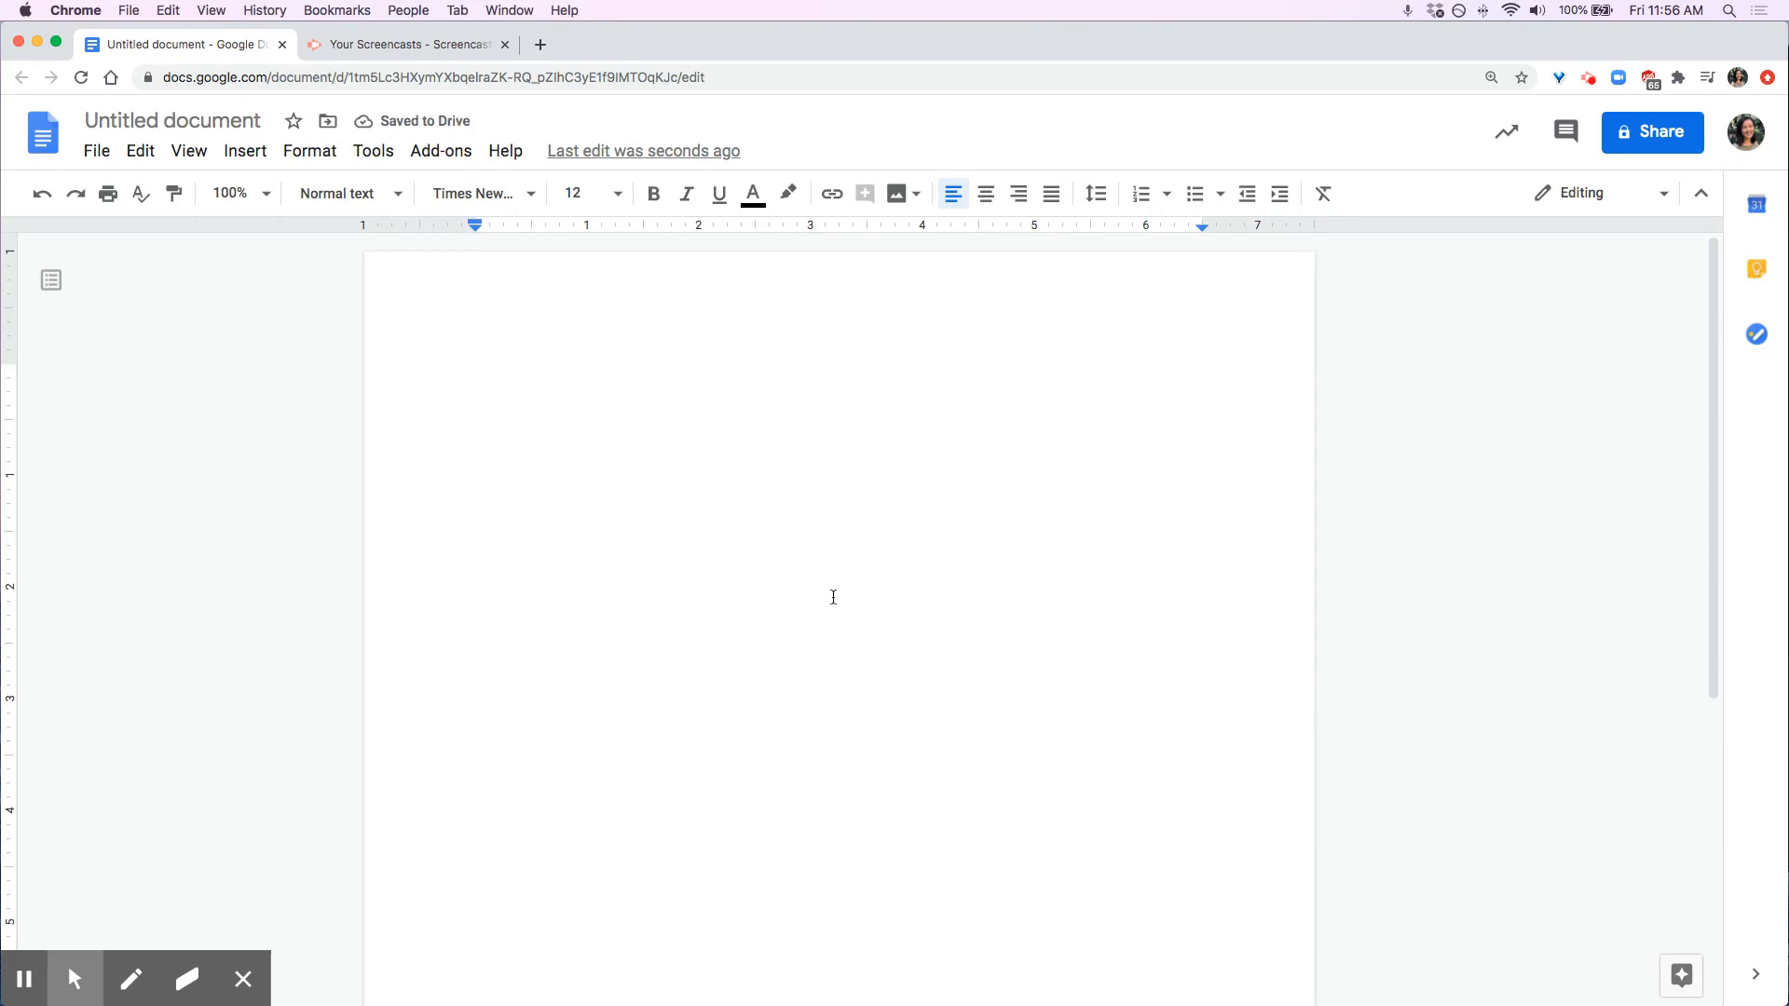
Enter the student's full name as the first line of the document and set its line spacing to double
{"action": "type", "text": "Ruth Asawa"}
{"action": "key", "text": "Return"}
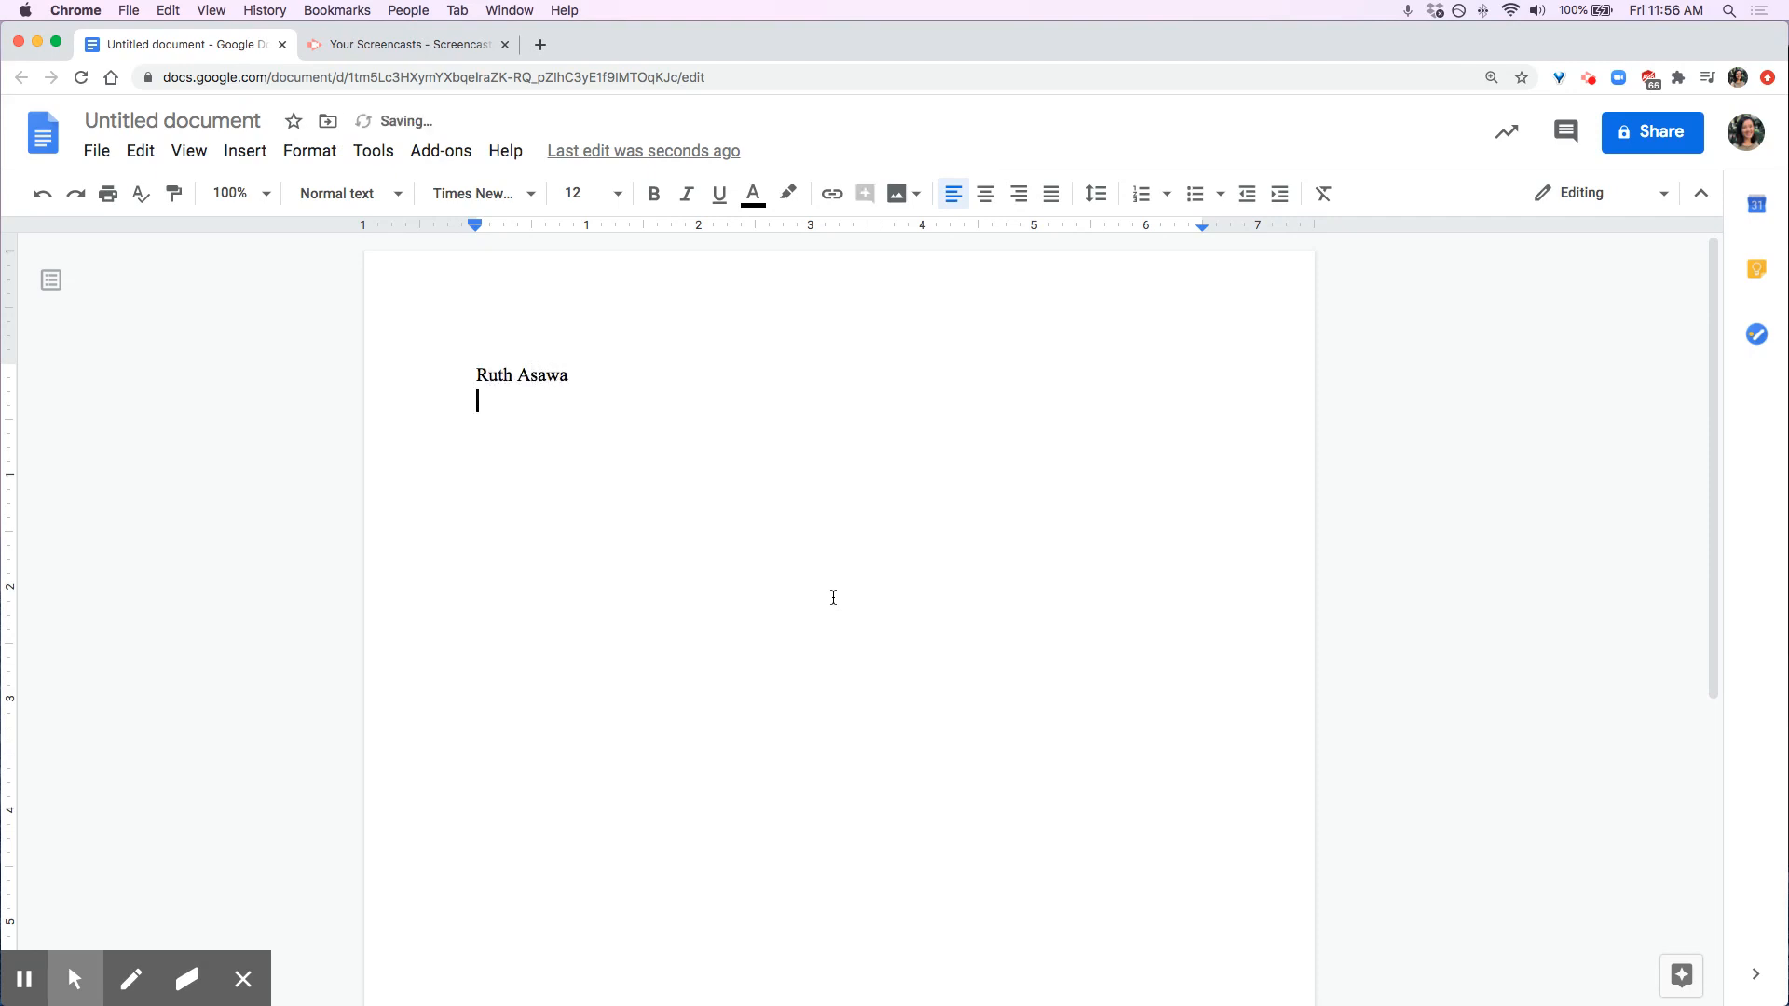
{"action": "key", "text": "BackSpace"}
{"action": "left_click", "coordinate": [1099, 193]}
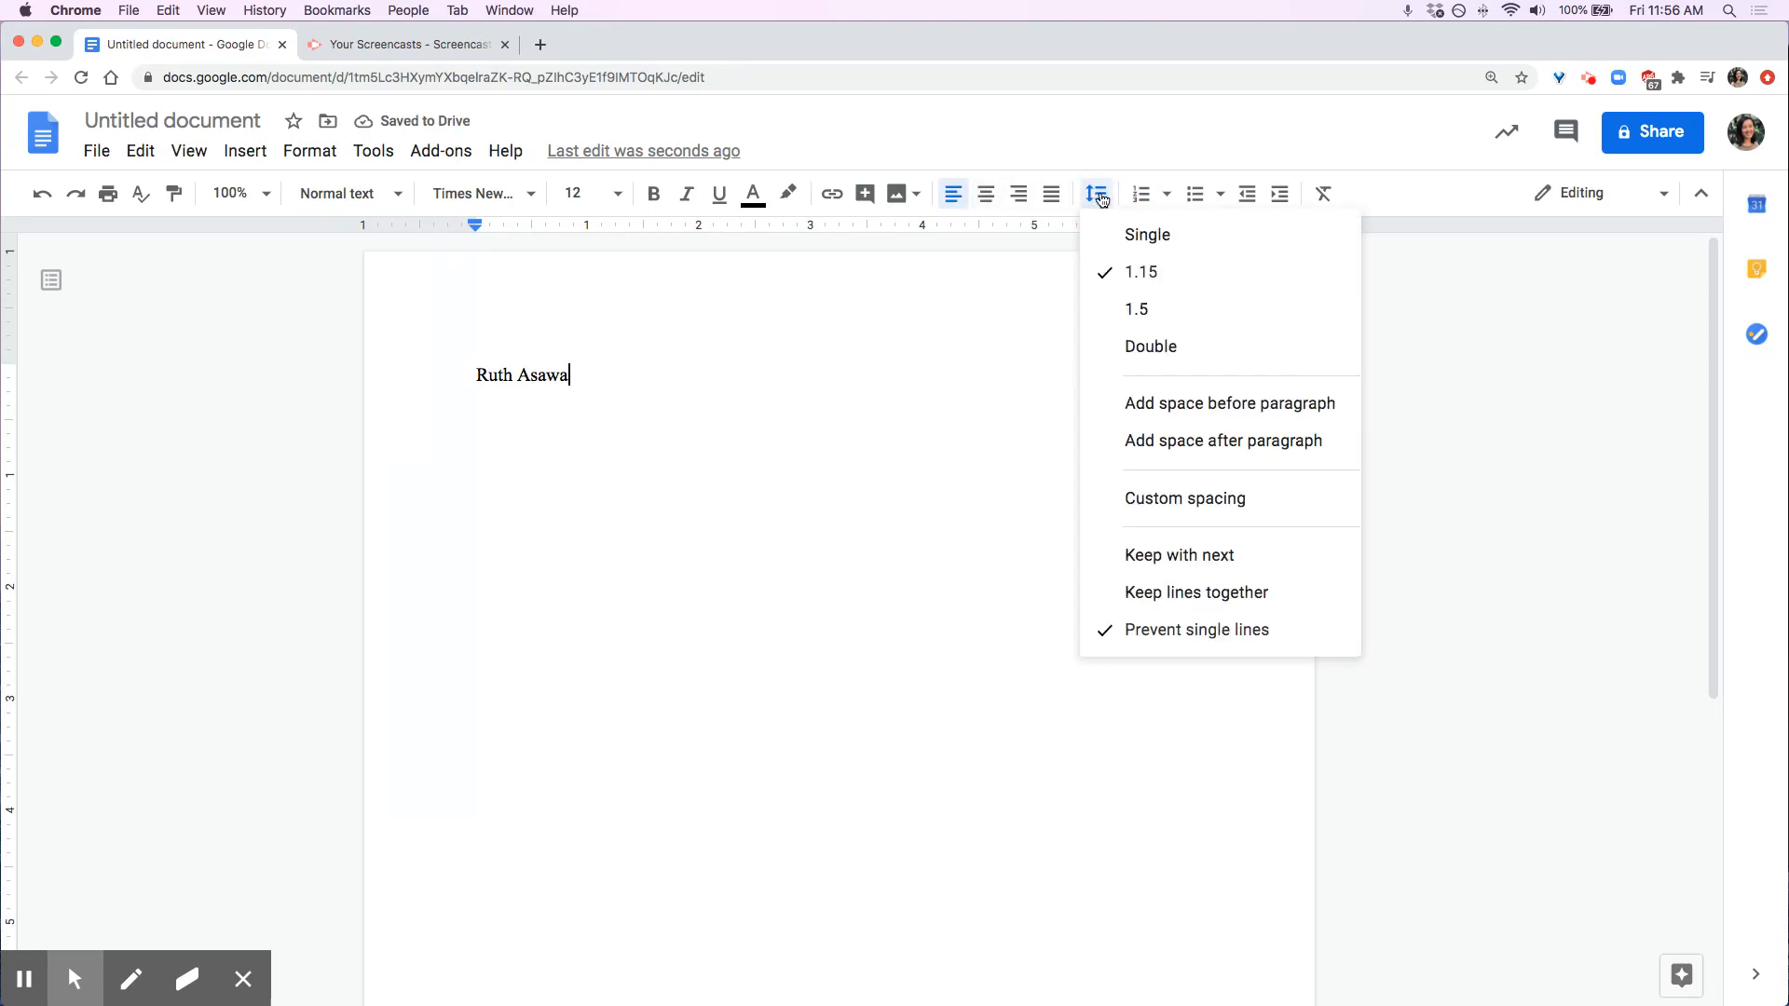
{"action": "left_click", "coordinate": [1156, 348]}
{"action": "key", "text": "Return"}
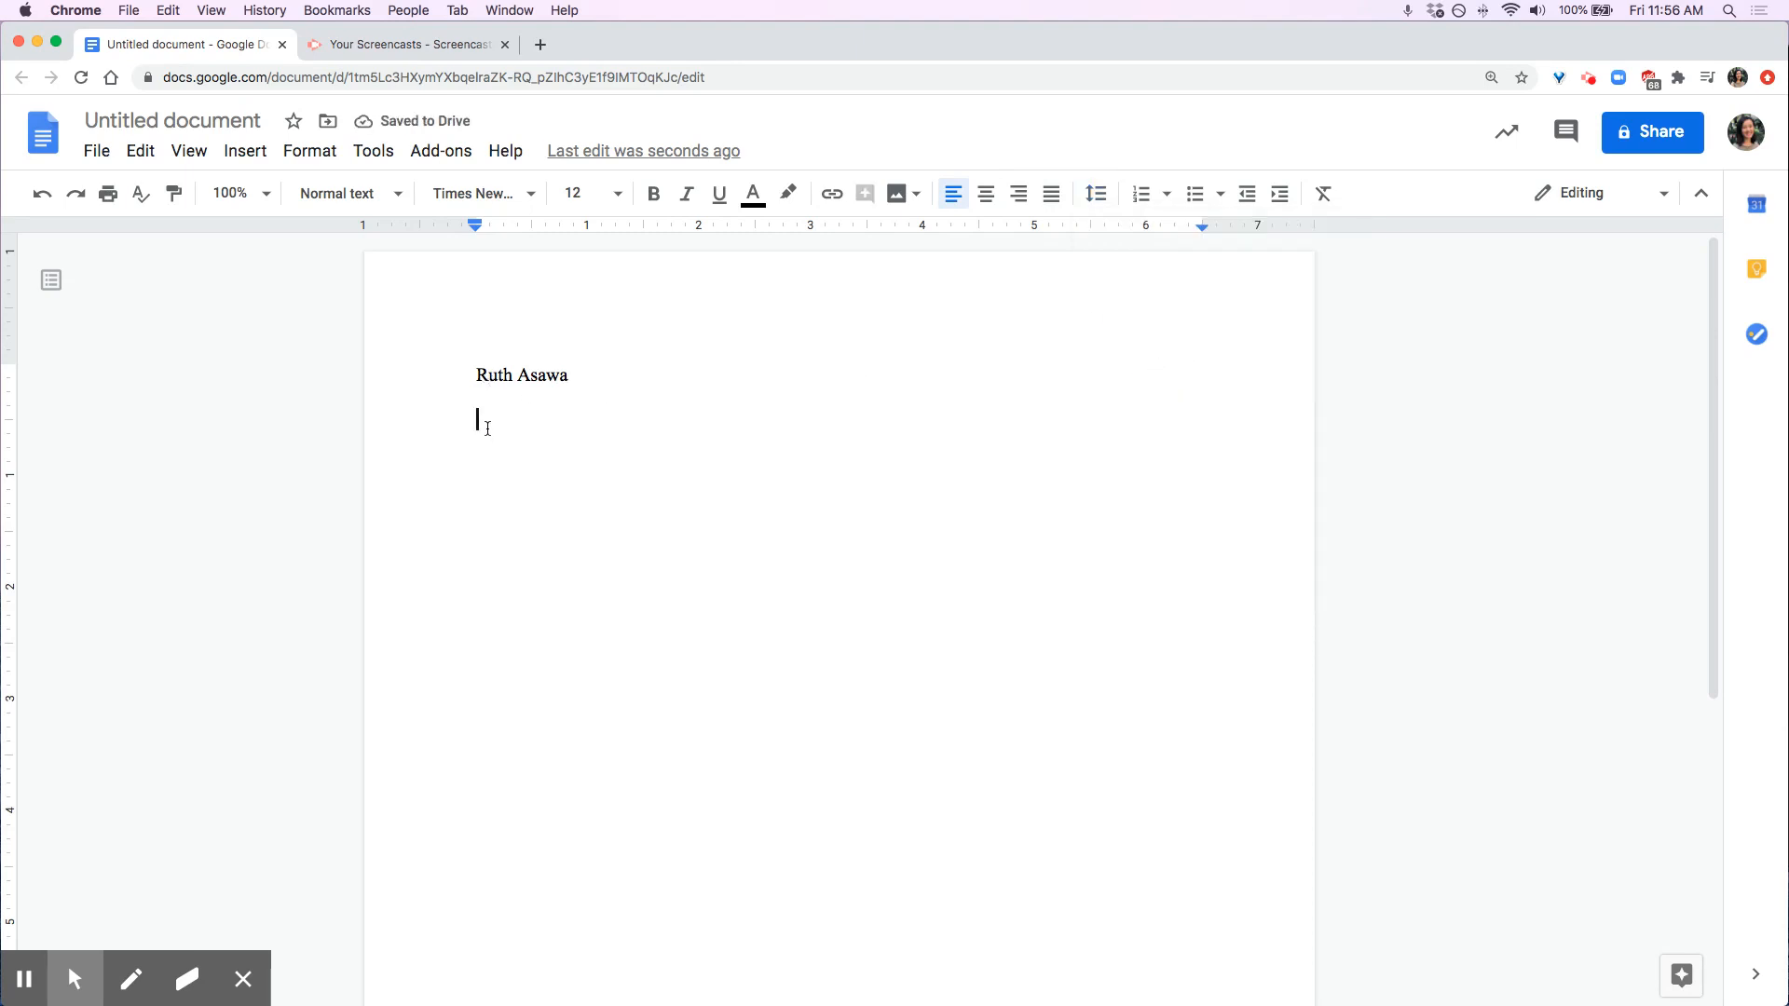
Complete the heading with the teacher's last name, "English 1/Period 1" and "17 August 2020" on separate lines
{"action": "type", "text": "Teacher"}
{"action": "key", "text": "BackSpace"}
{"action": "key", "text": "BackSpace"}
{"action": "key", "text": "BackSpace"}
{"action": "key", "text": "BackSpace"}
{"action": "key", "text": "BackSpace"}
{"action": "key", "text": "BackSpace"}
{"action": "key", "text": "BackSpace"}
{"action": "type", "text": "Lee"}
{"action": "key", "text": "Return"}
{"action": "type", "text": "English 1/Period 1"}
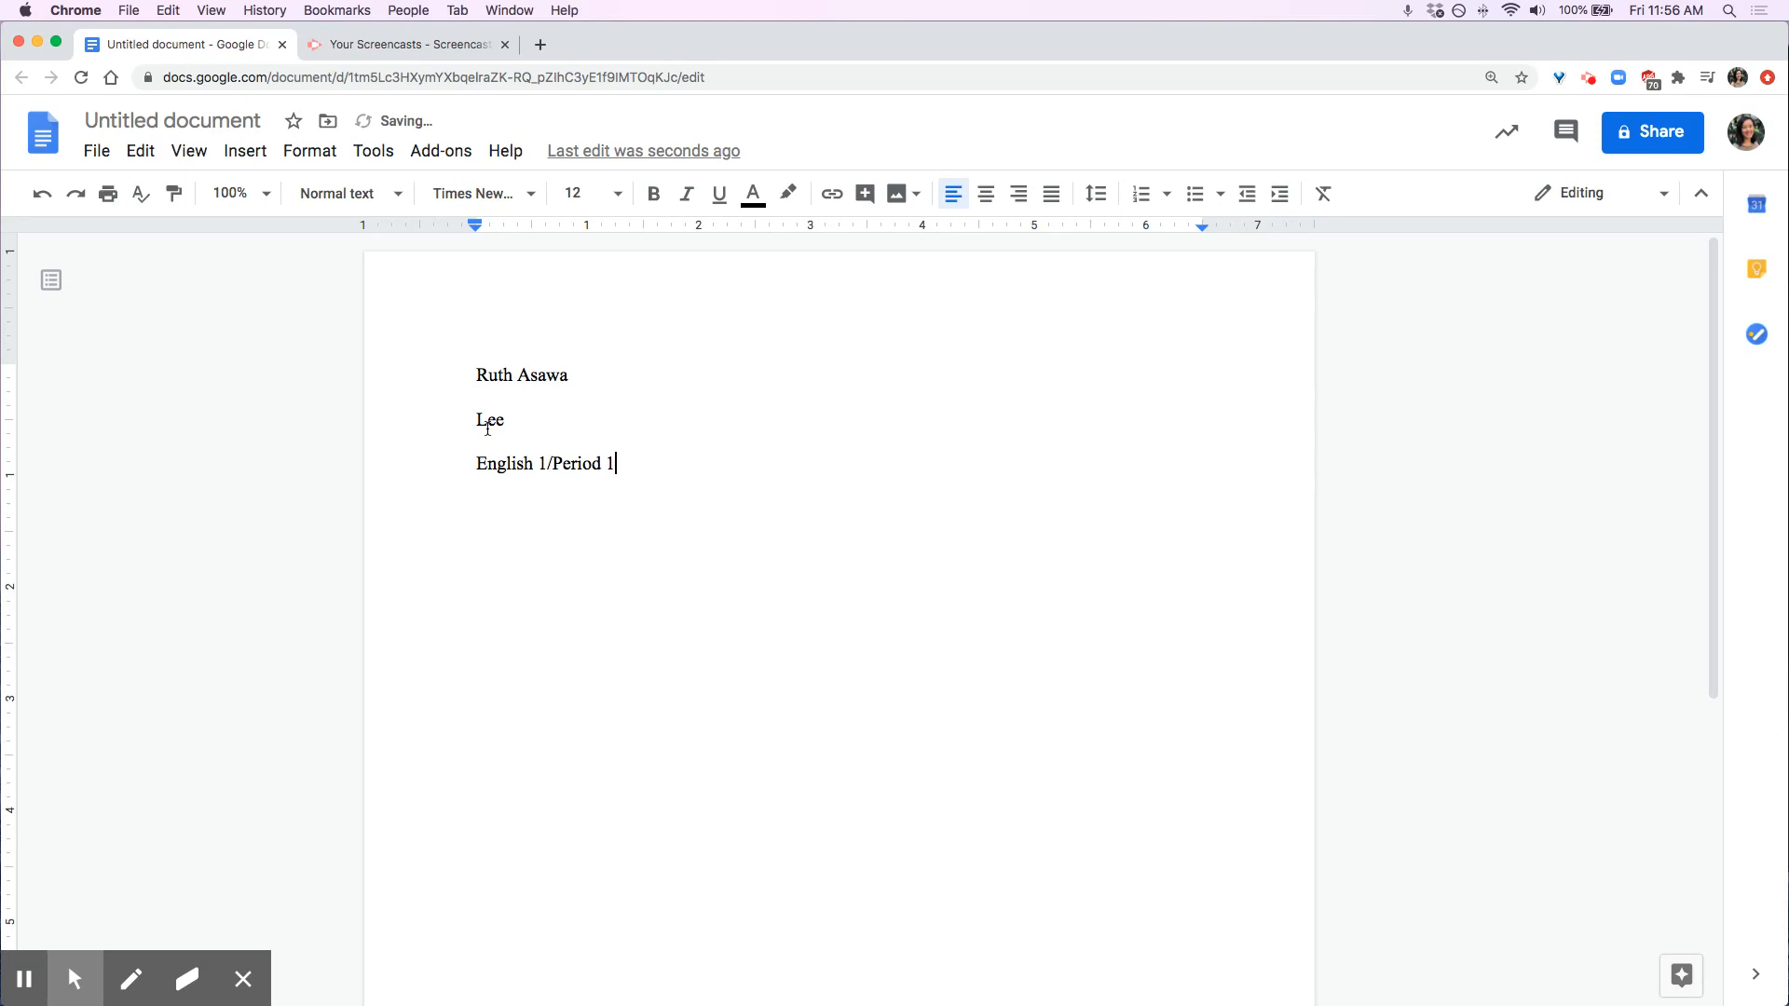
{"action": "key", "text": "Return"}
{"action": "type", "text": "17 August 2020"}
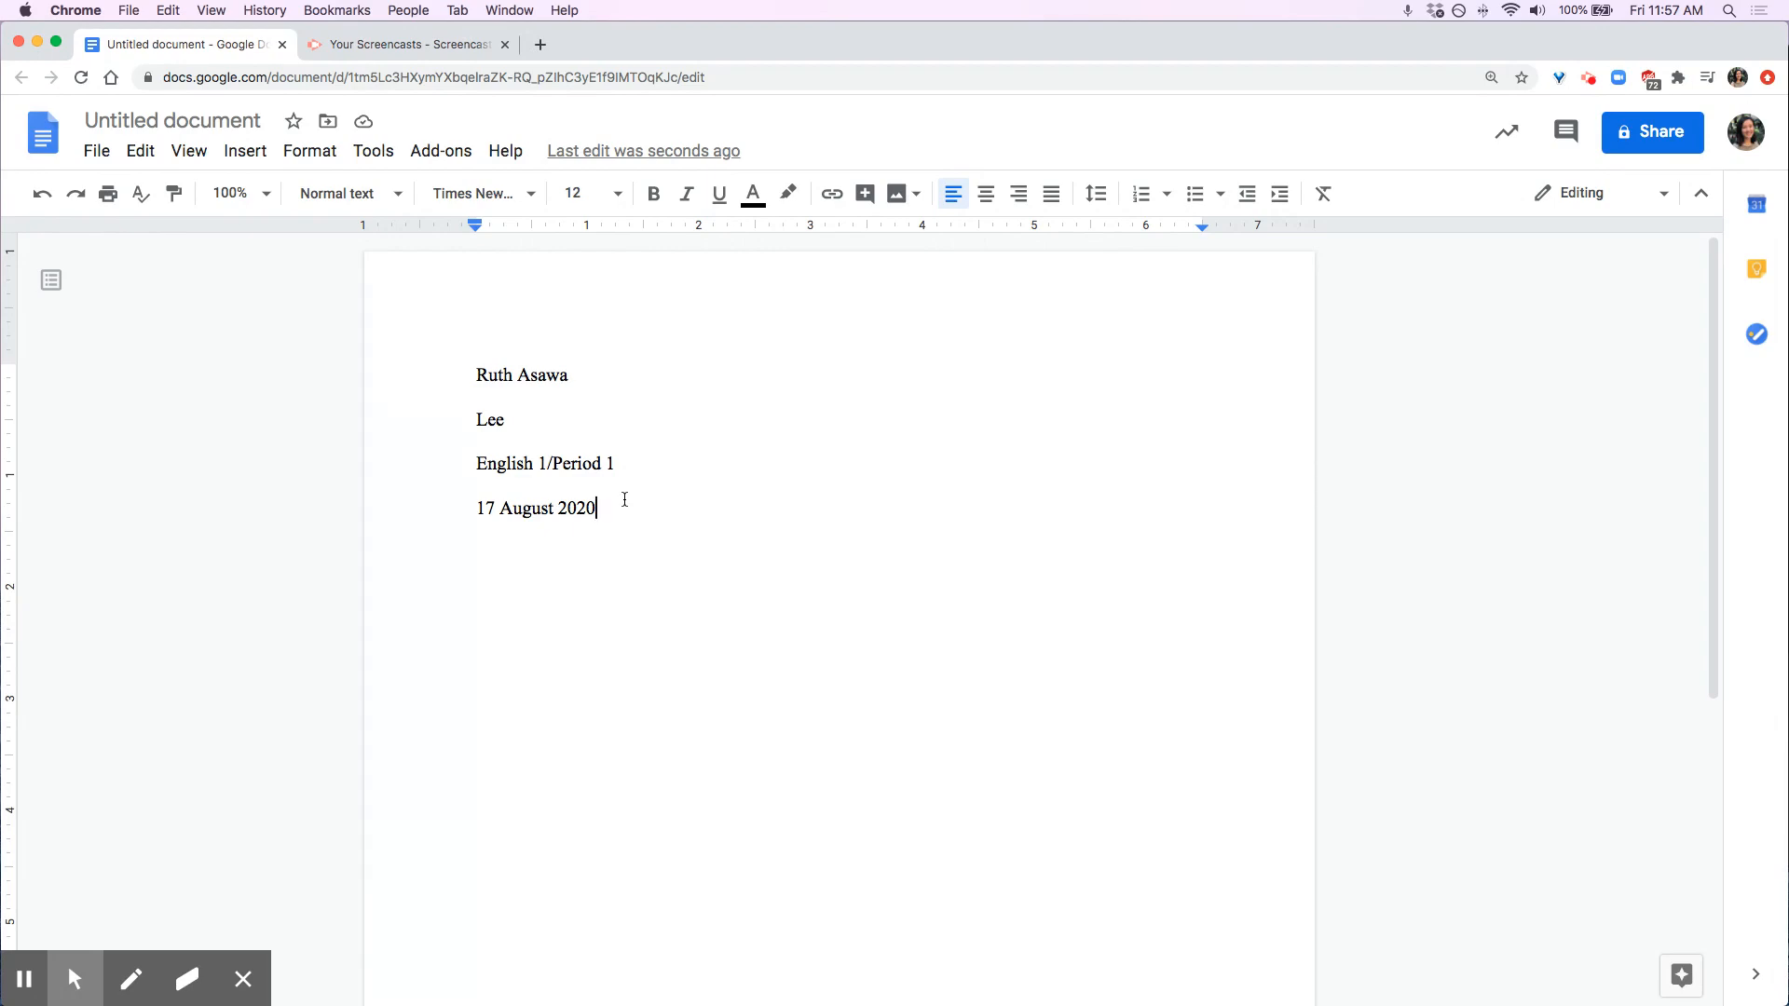
Add a centered line reading "Title" below the date and start a left-aligned line under it
{"action": "key", "text": "Return"}
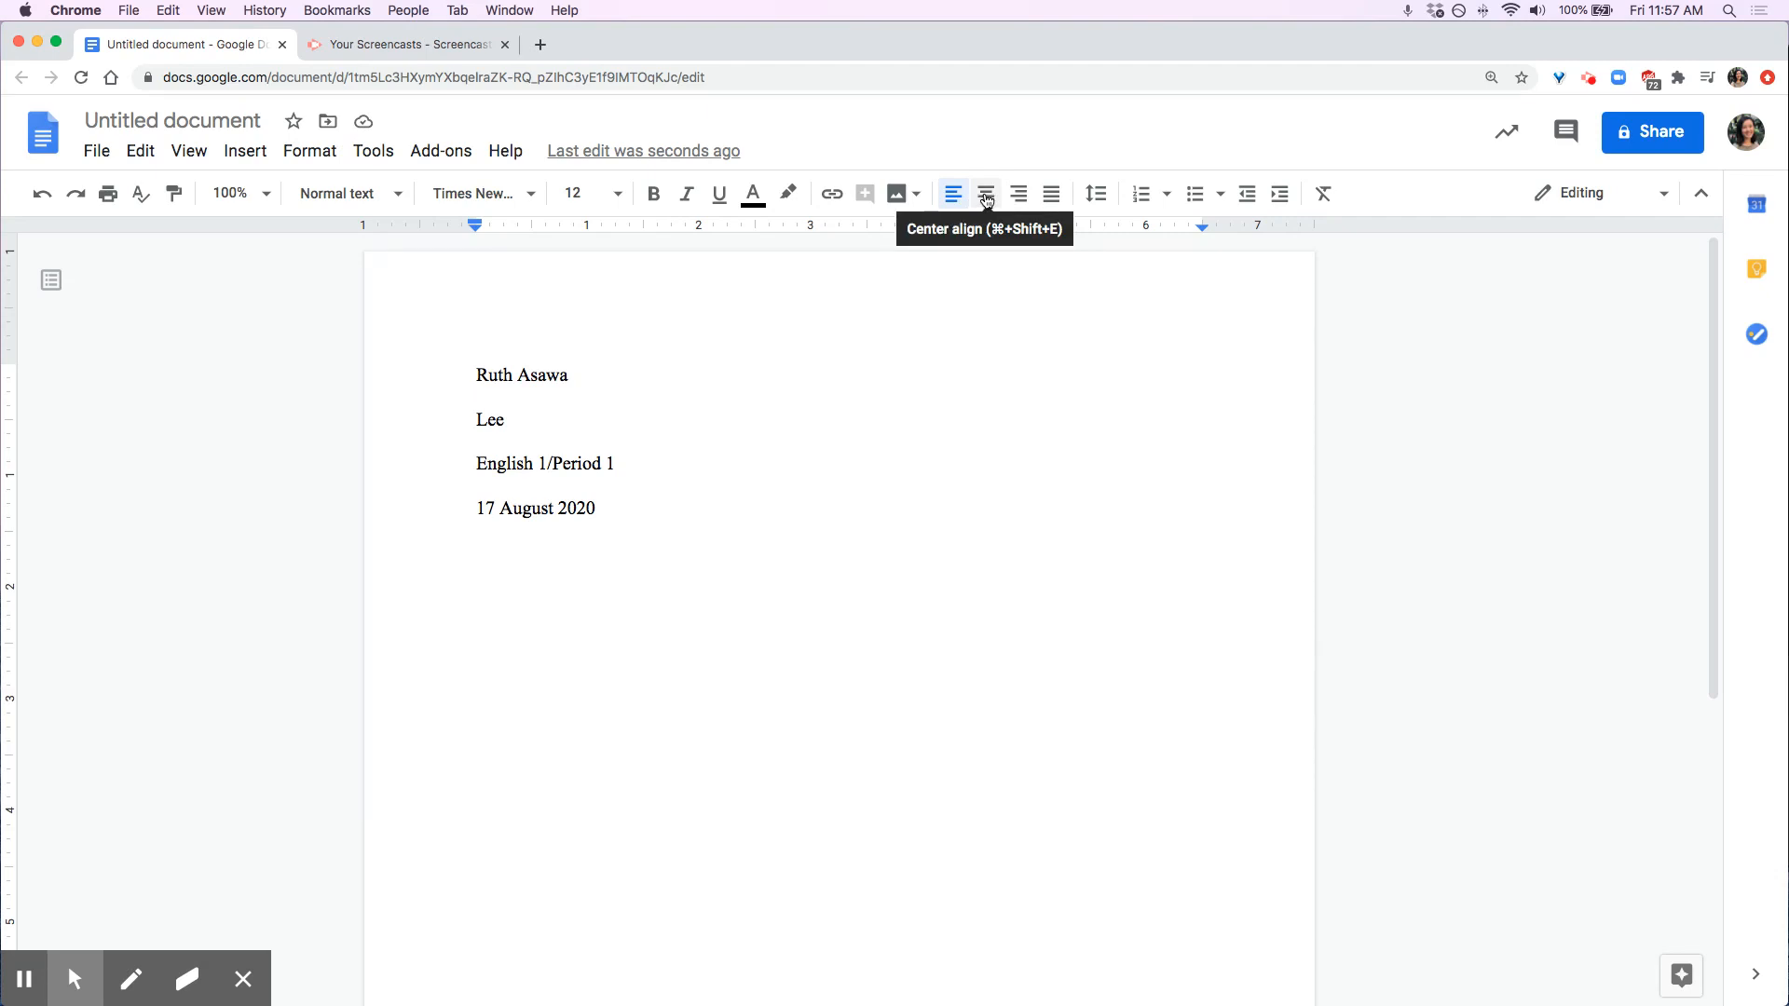
{"action": "left_click", "coordinate": [985, 196]}
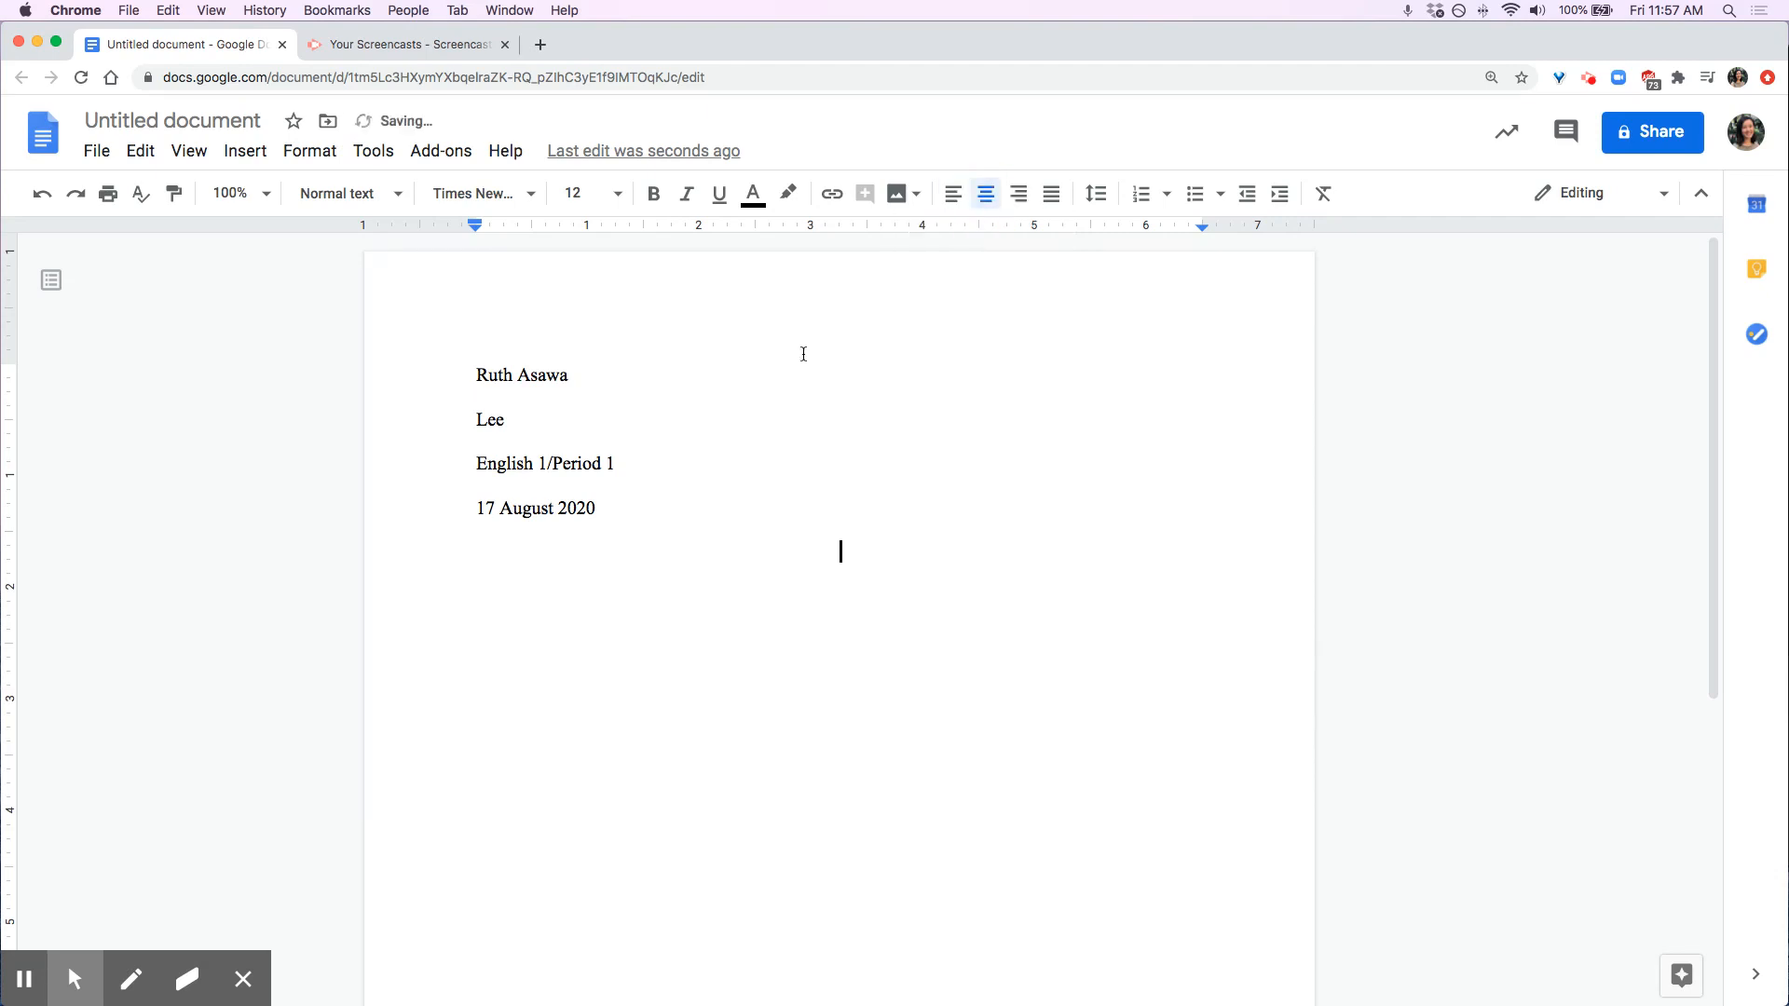
{"action": "type", "text": "Title"}
{"action": "key", "text": "Return"}
{"action": "left_click", "coordinate": [957, 205]}
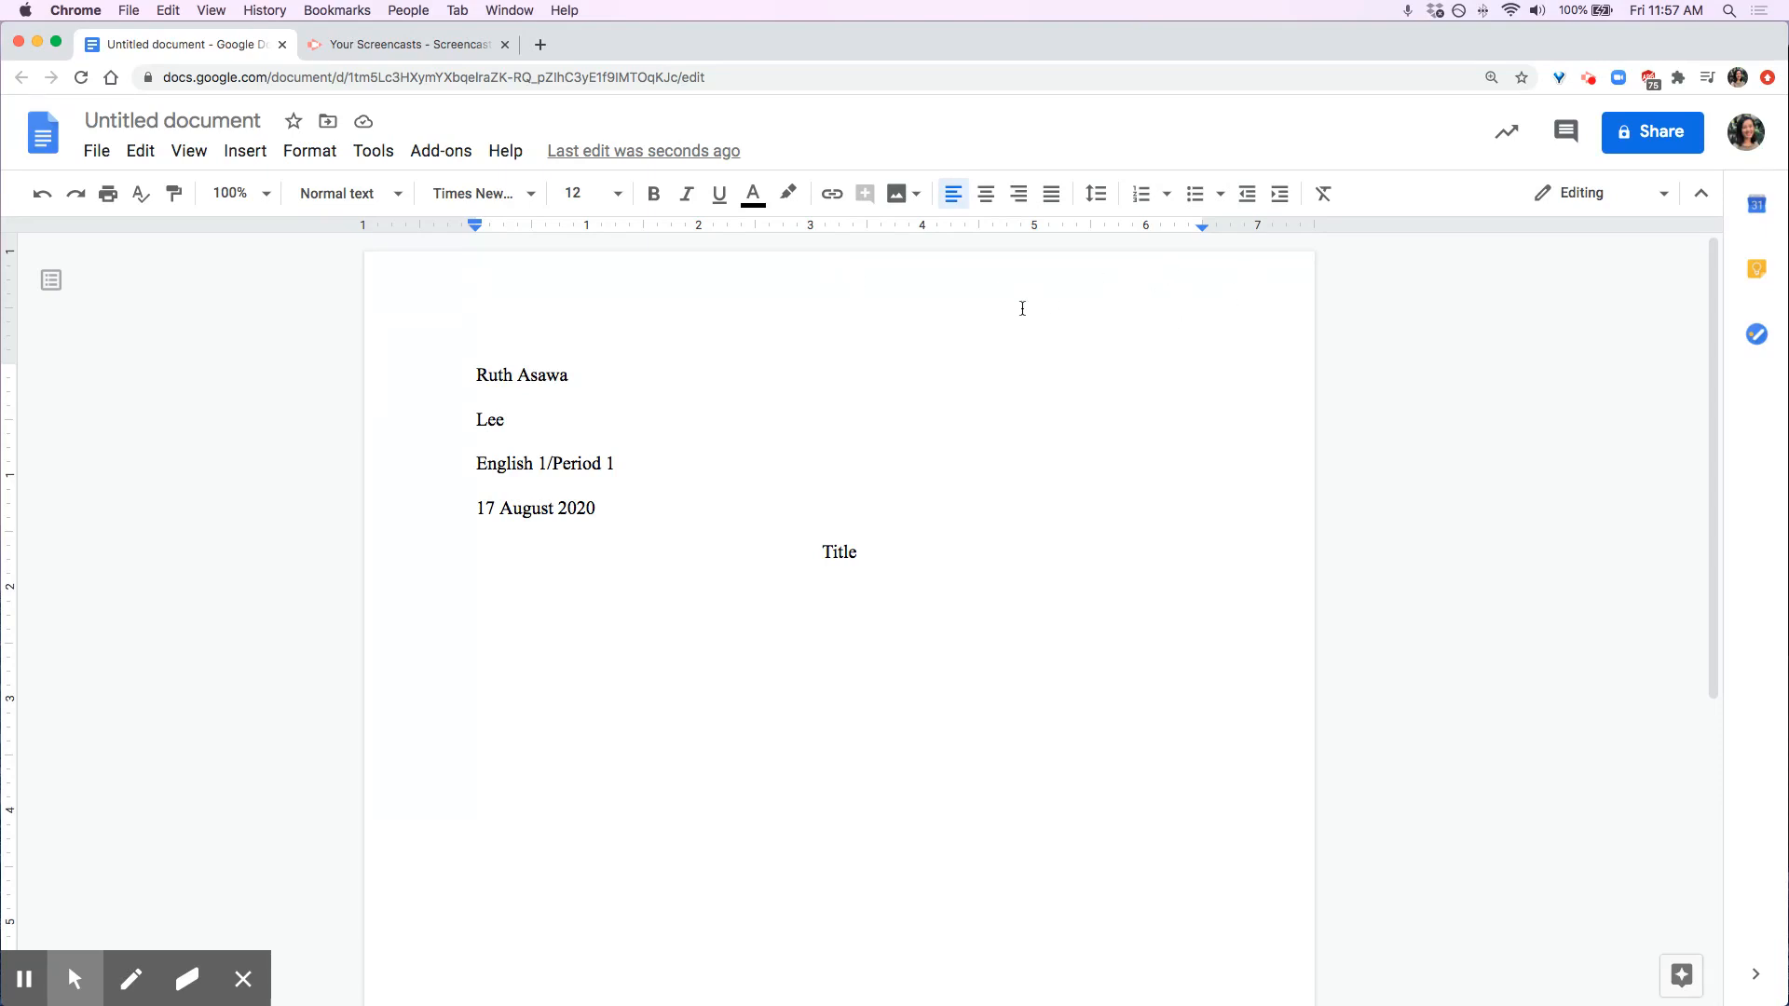
Insert a right-aligned page header containing the student's last name followed by a space
{"action": "double_click", "coordinate": [1160, 278]}
{"action": "left_click", "coordinate": [1158, 533]}
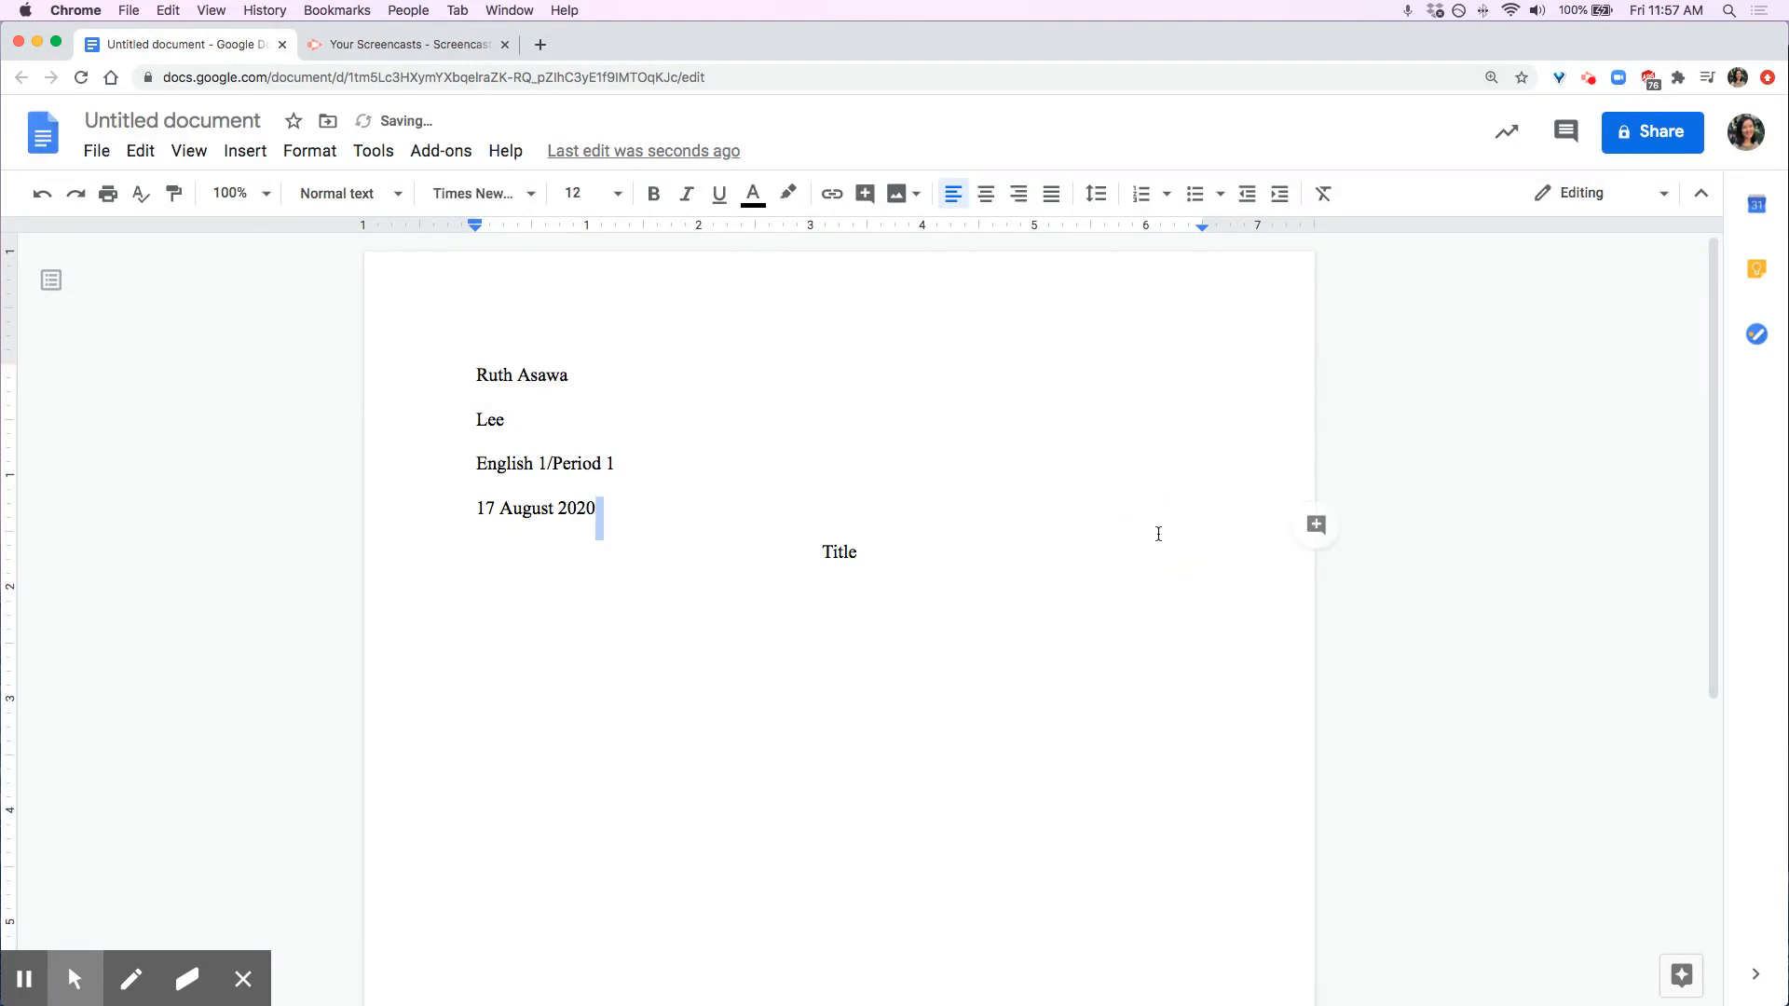
{"action": "left_click", "coordinate": [245, 152]}
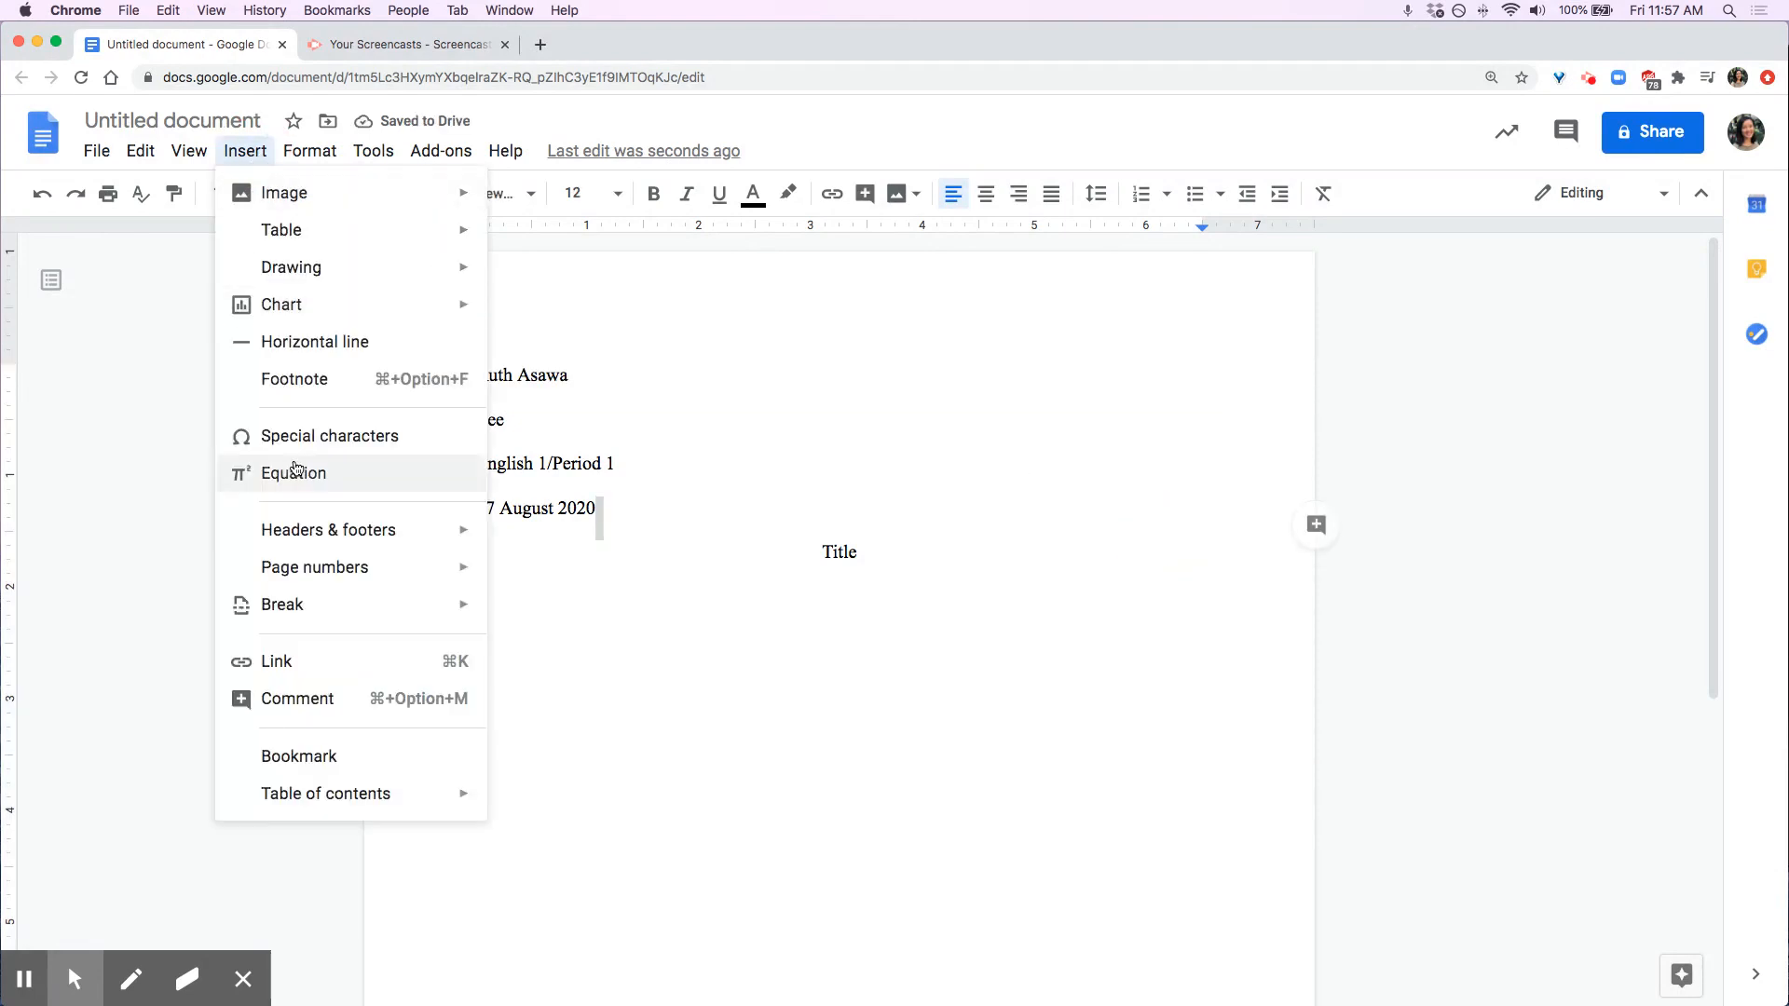
{"action": "mouse_move", "coordinate": [299, 528]}
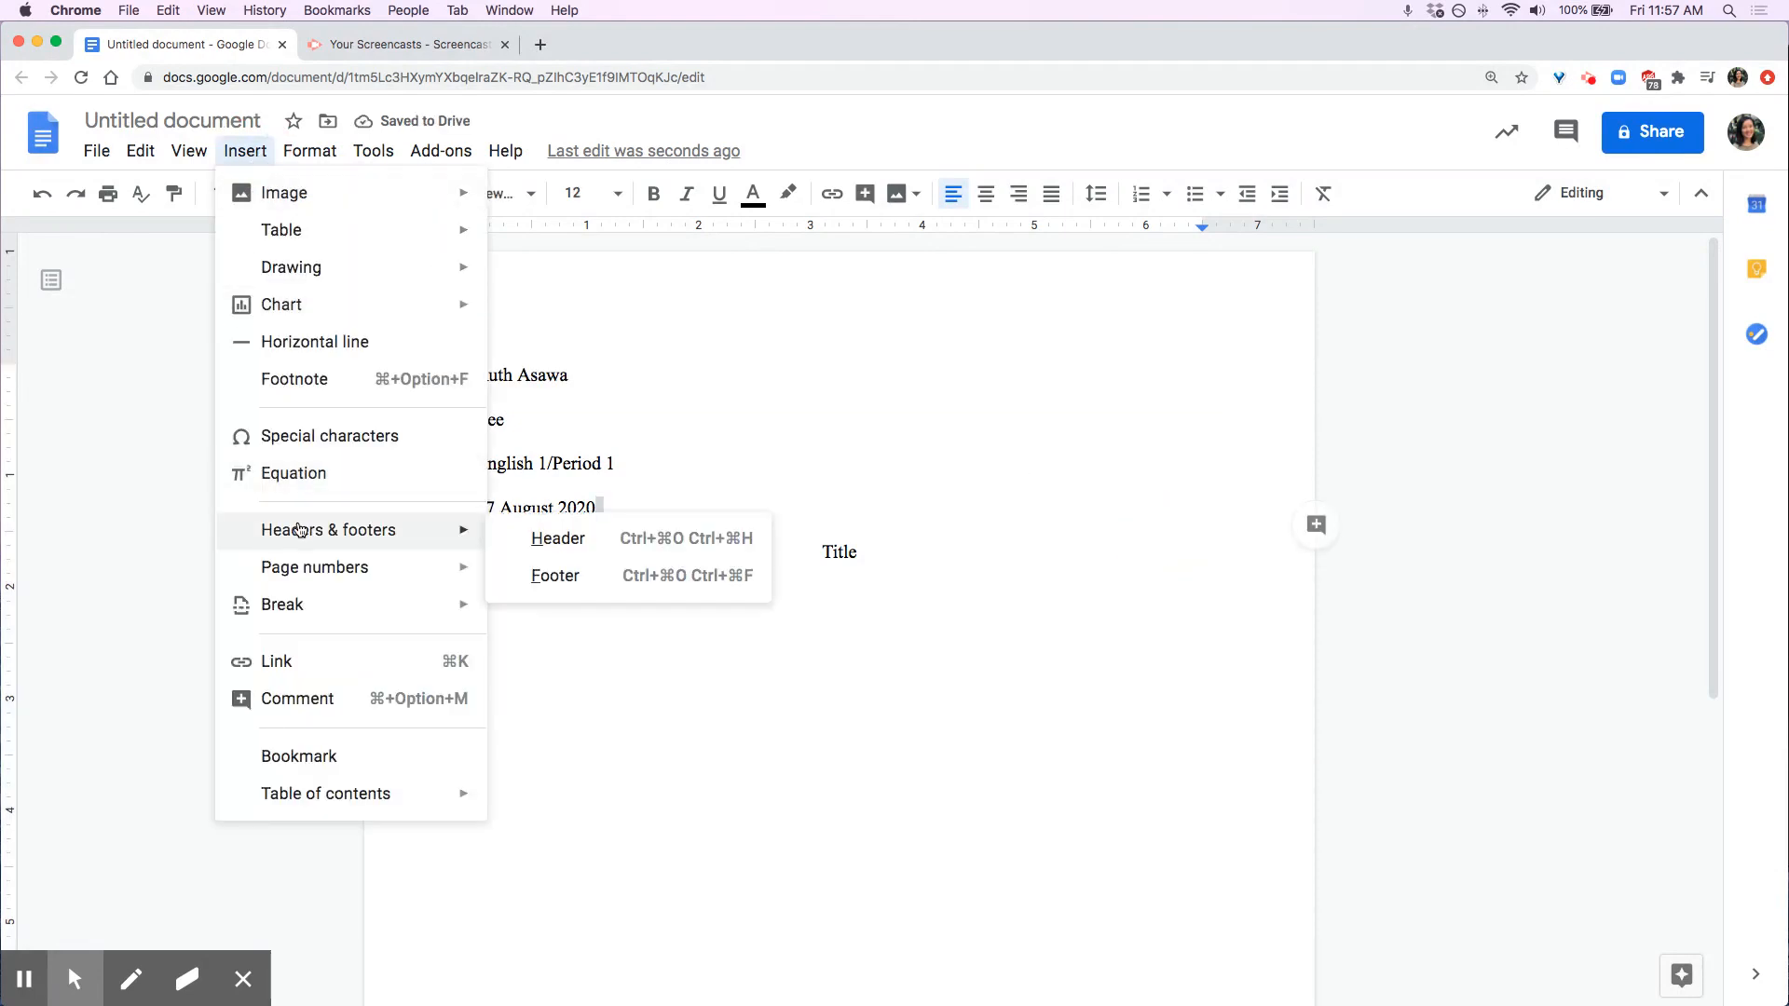
{"action": "left_click", "coordinate": [547, 539]}
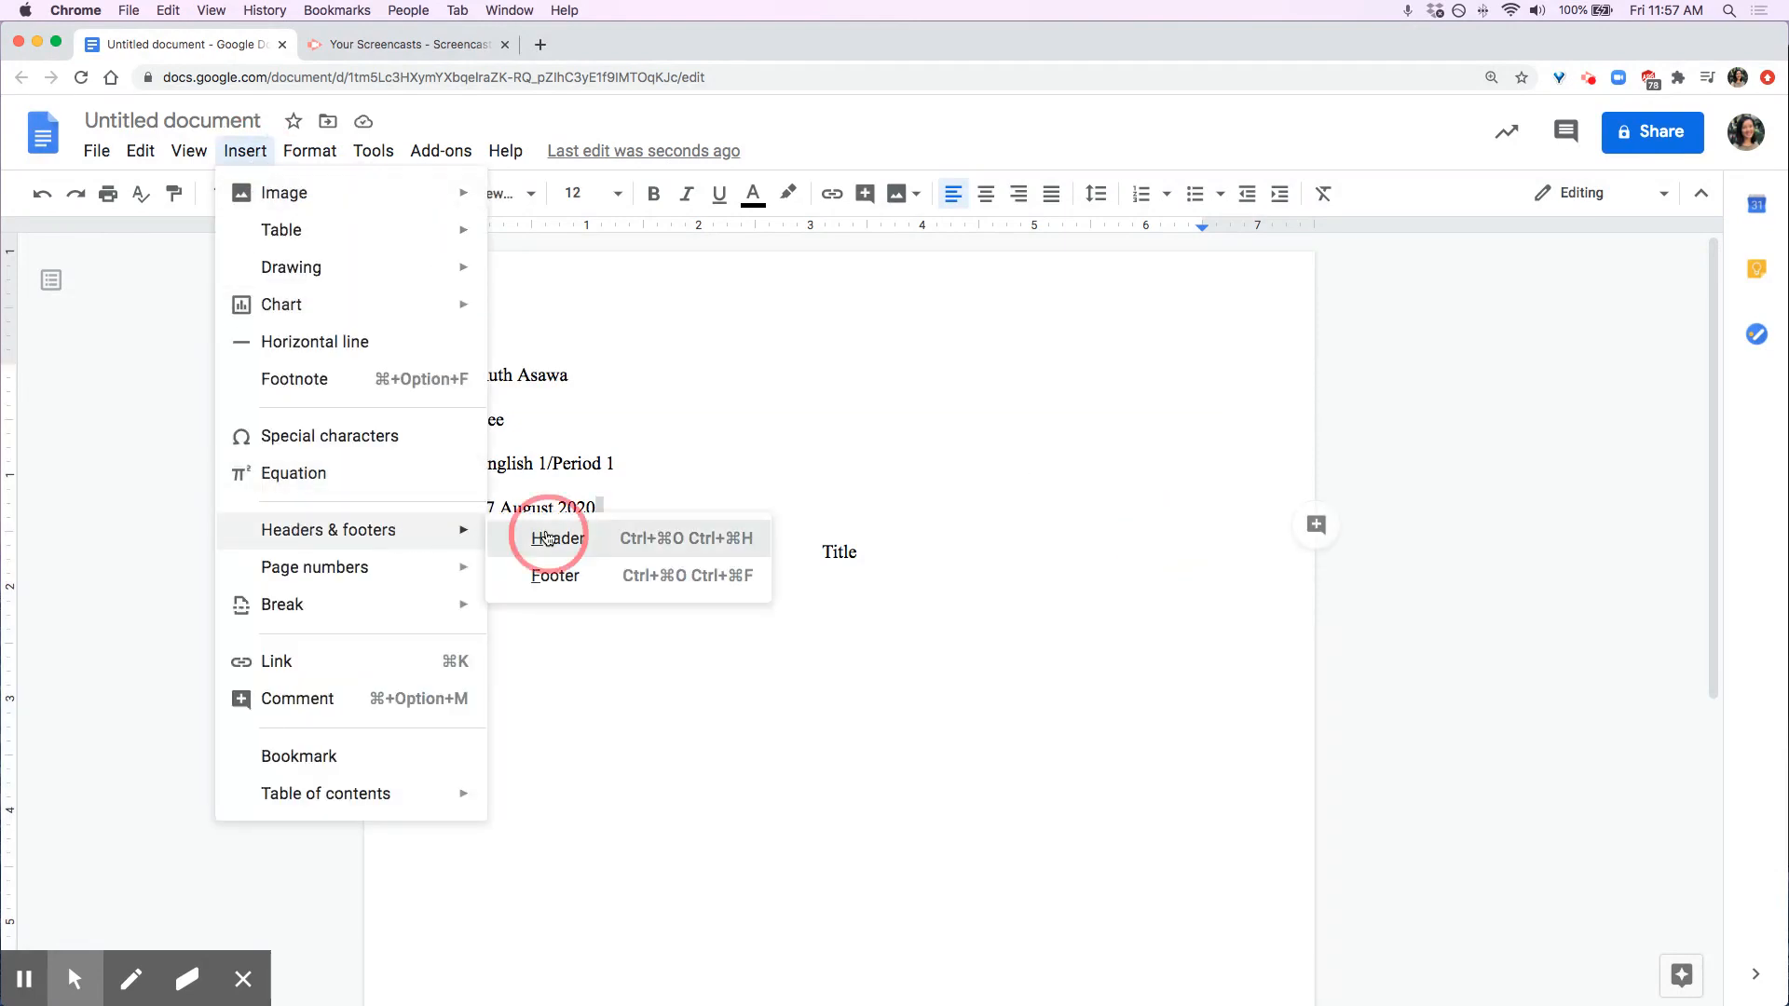
{"action": "left_click", "coordinate": [1020, 195]}
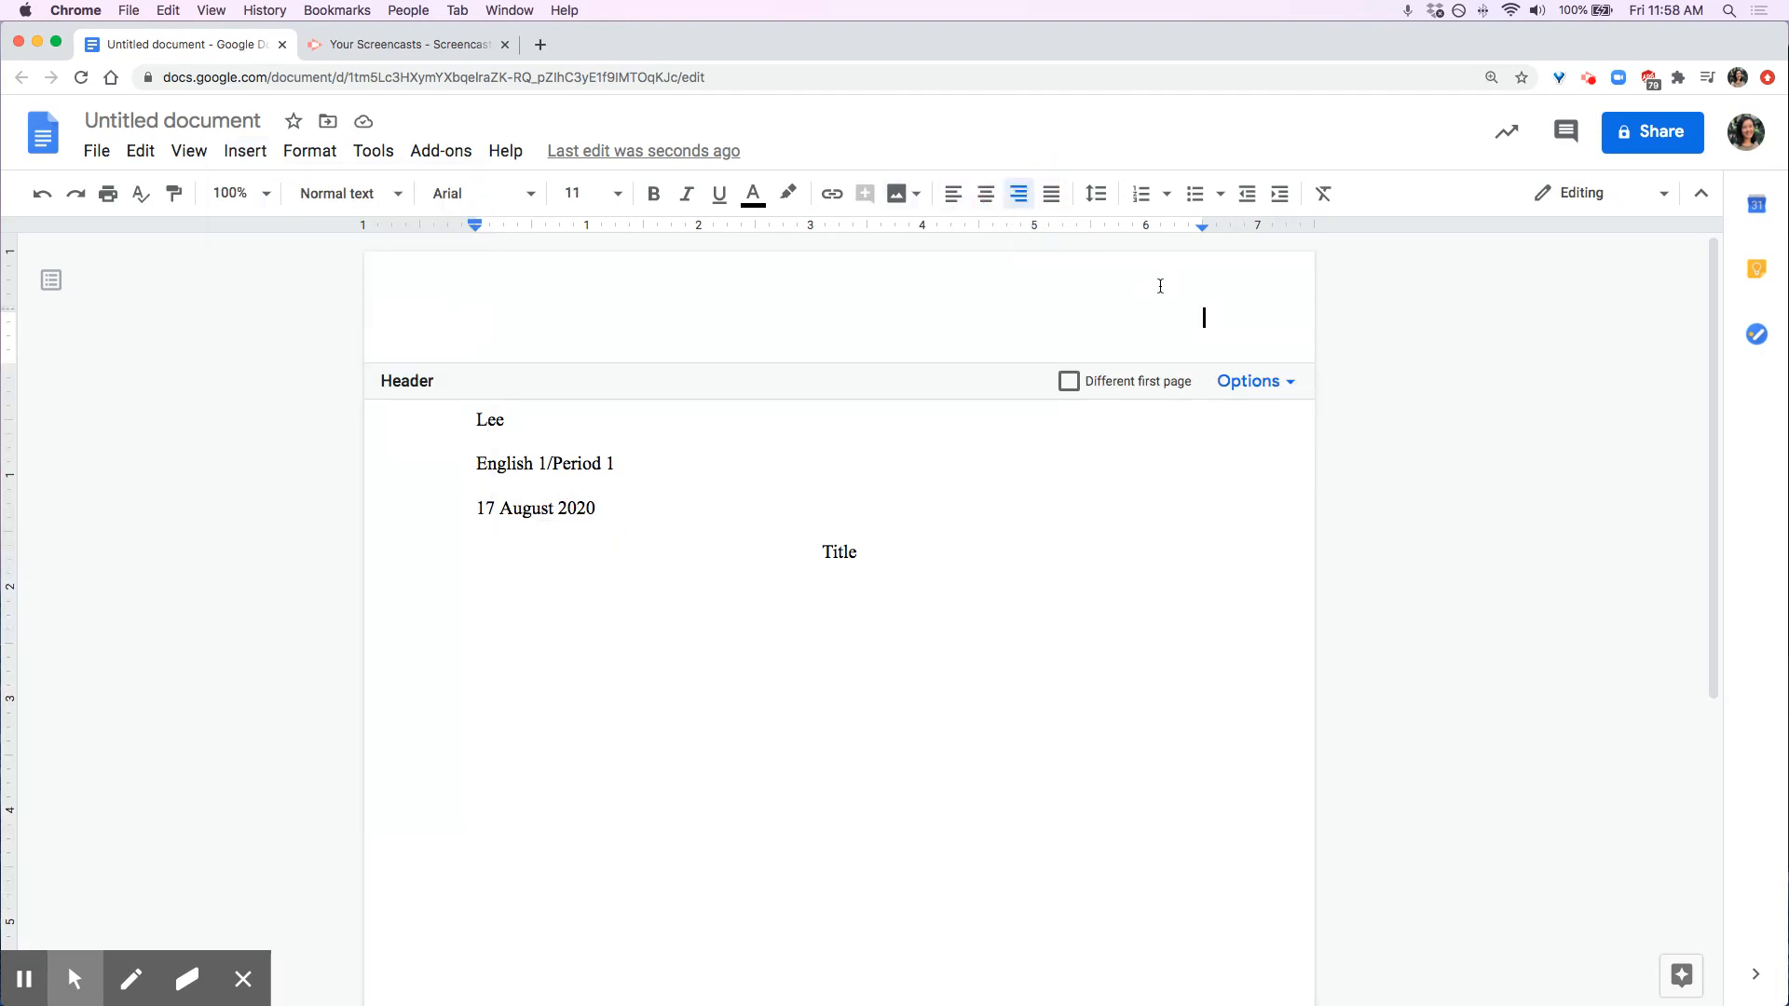
{"action": "type", "text": "Asawa"}
Add page numbers in the header after the last name, shown on the first page and starting at 1
{"action": "left_click", "coordinate": [1250, 391]}
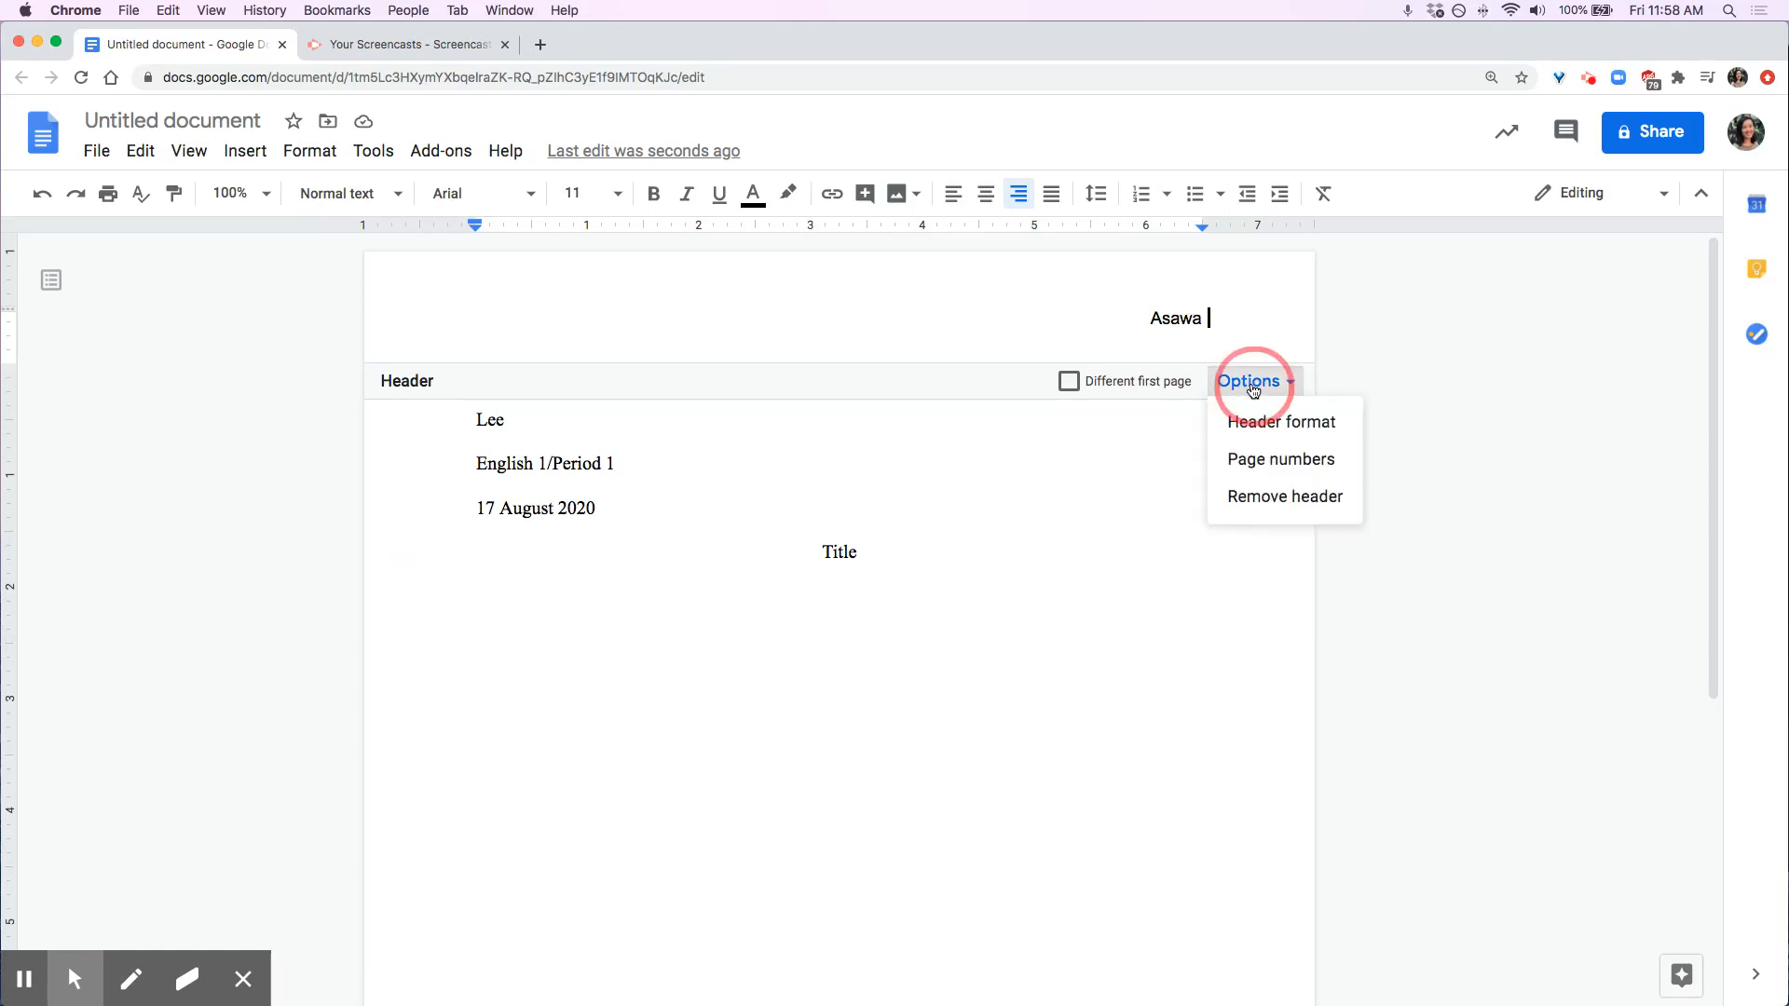
{"action": "left_click", "coordinate": [1257, 460]}
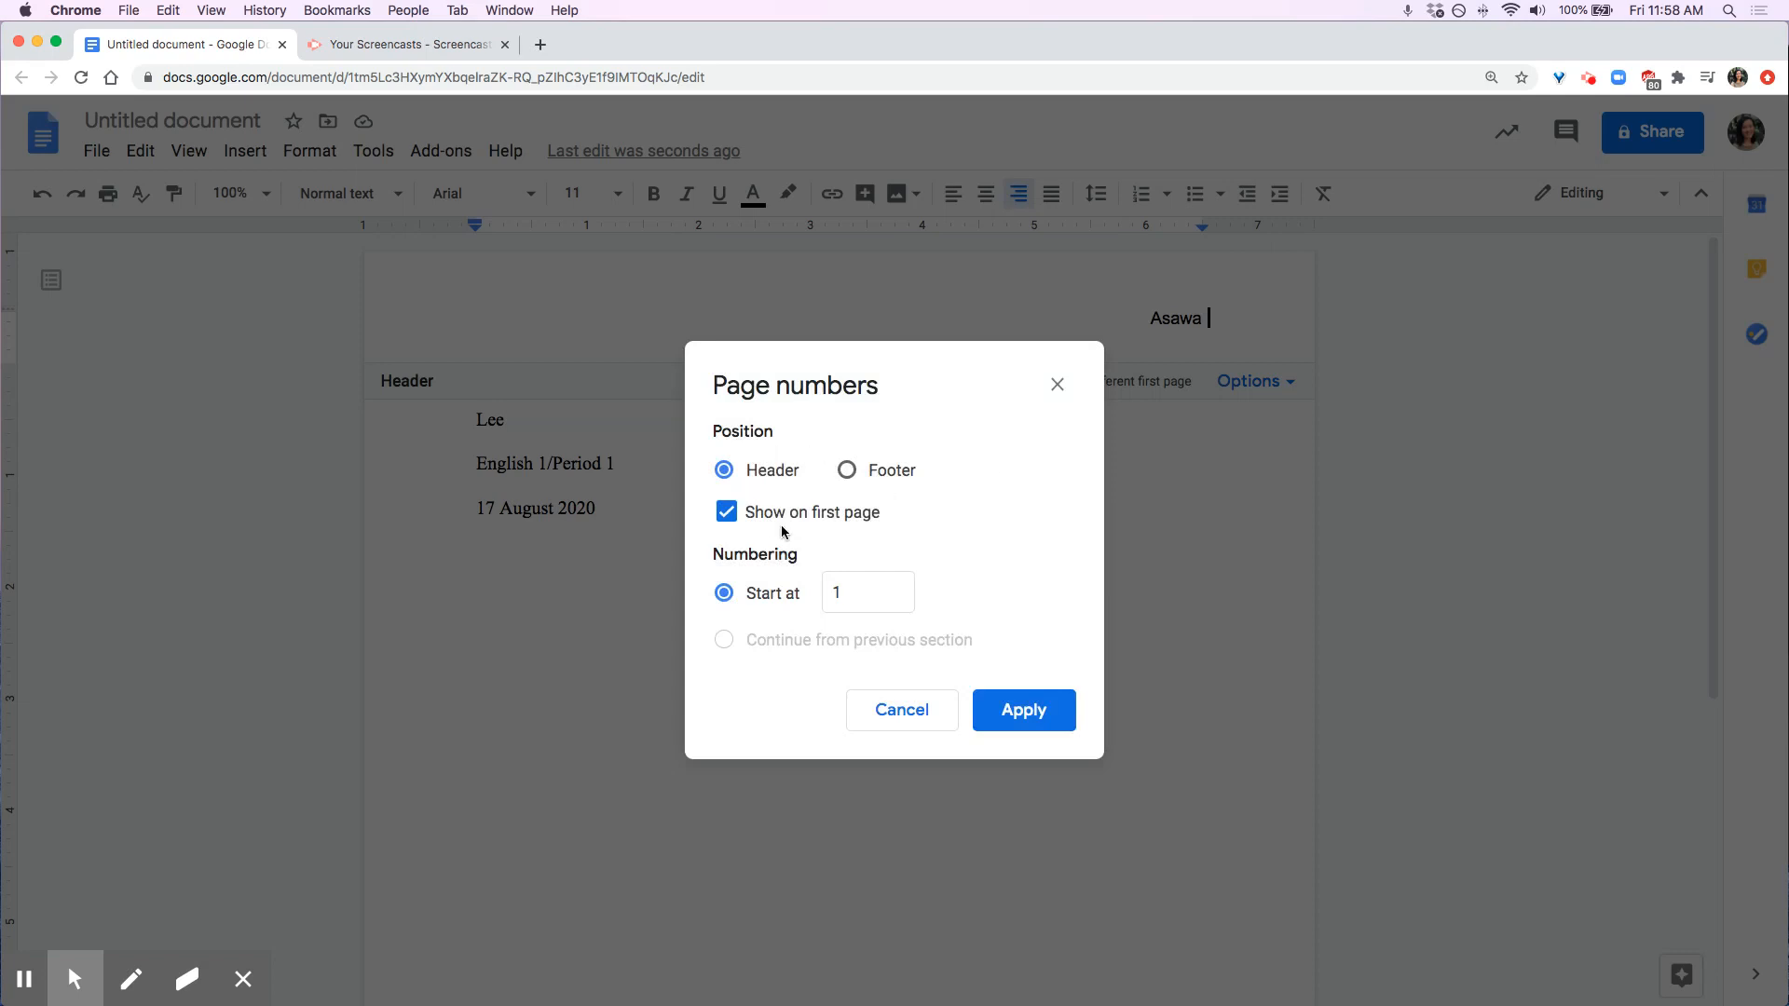
{"action": "left_click", "coordinate": [1034, 712]}
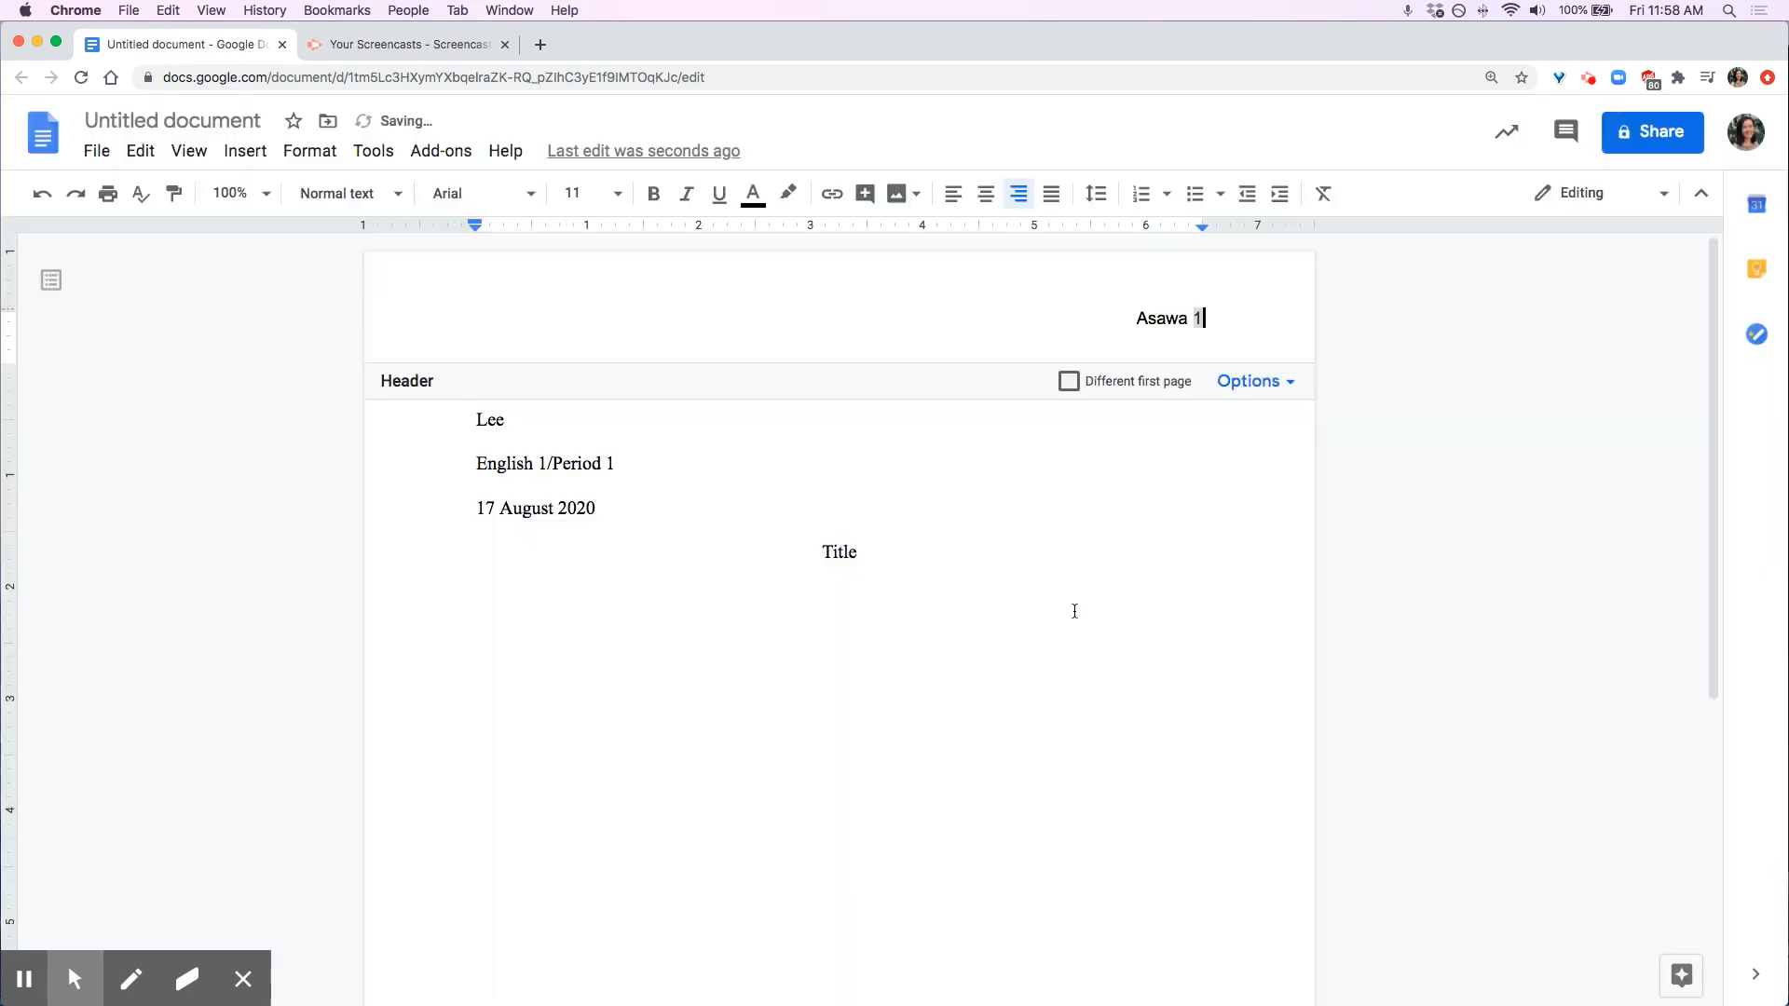
Format the header's last name and page number in Times New Roman at size 12, and return to the body
{"action": "left_click_drag", "start_coordinate": [1129, 319], "coordinate": [1245, 322]}
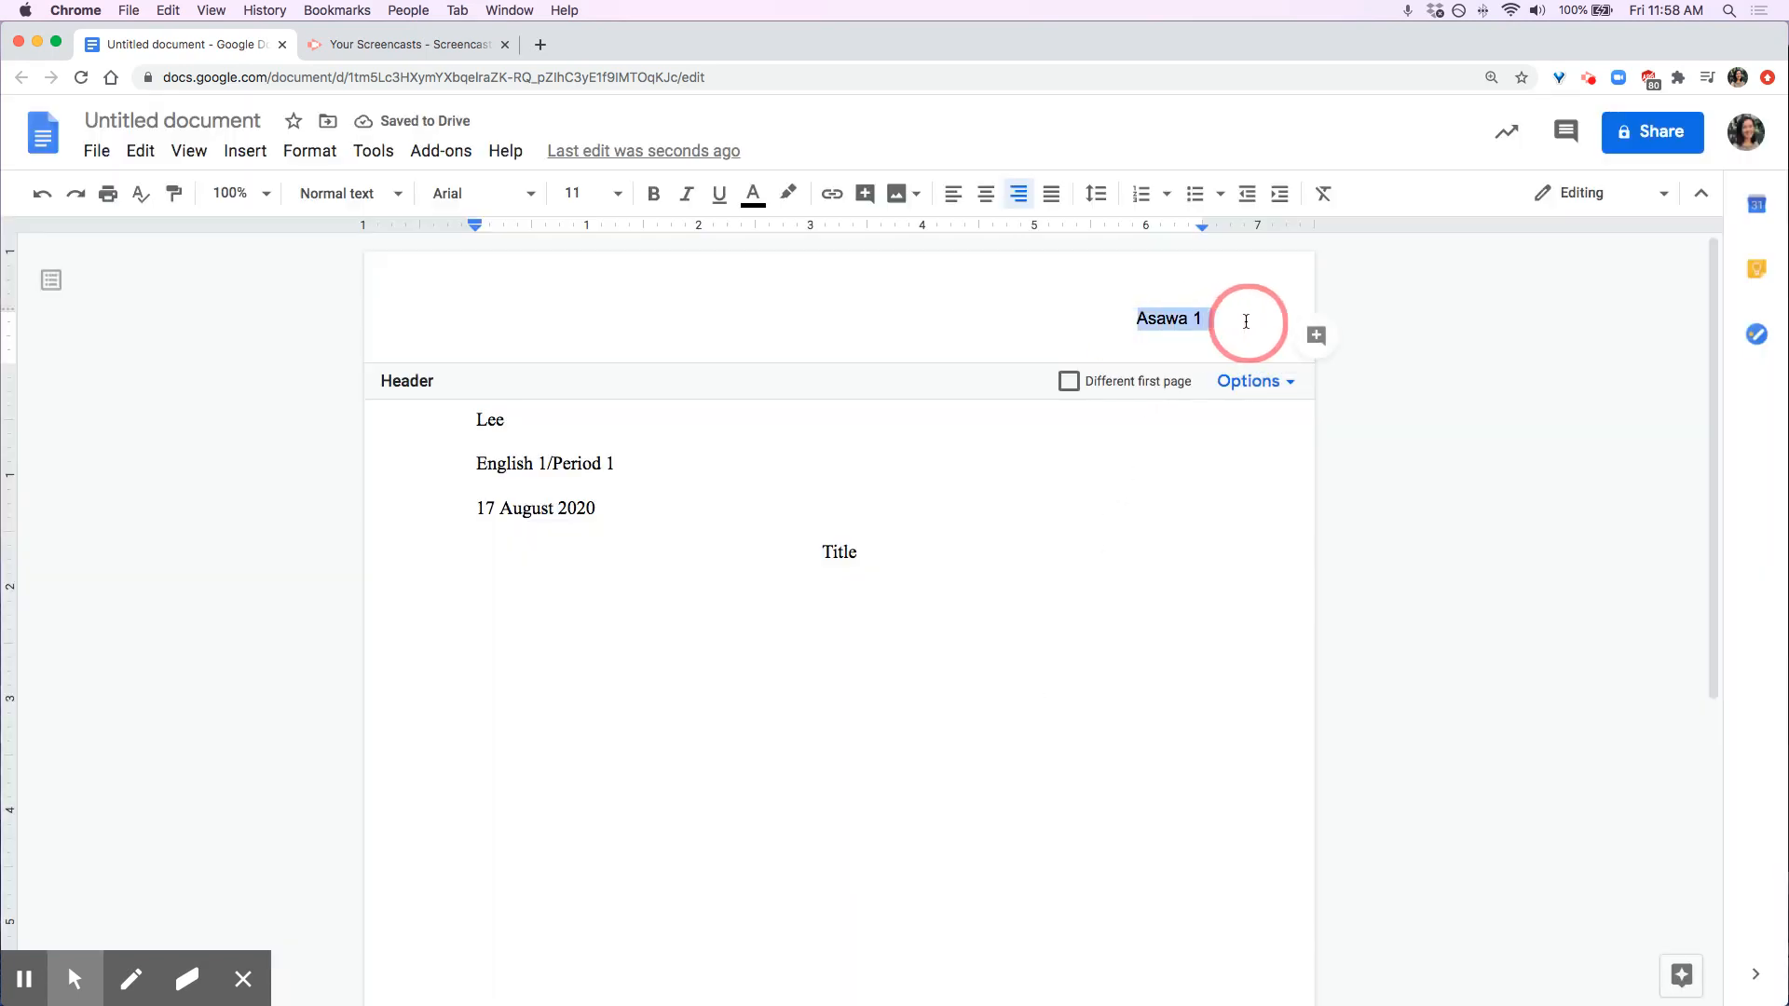
{"action": "left_click", "coordinate": [485, 194]}
{"action": "left_click", "coordinate": [511, 344]}
{"action": "left_click", "coordinate": [583, 195]}
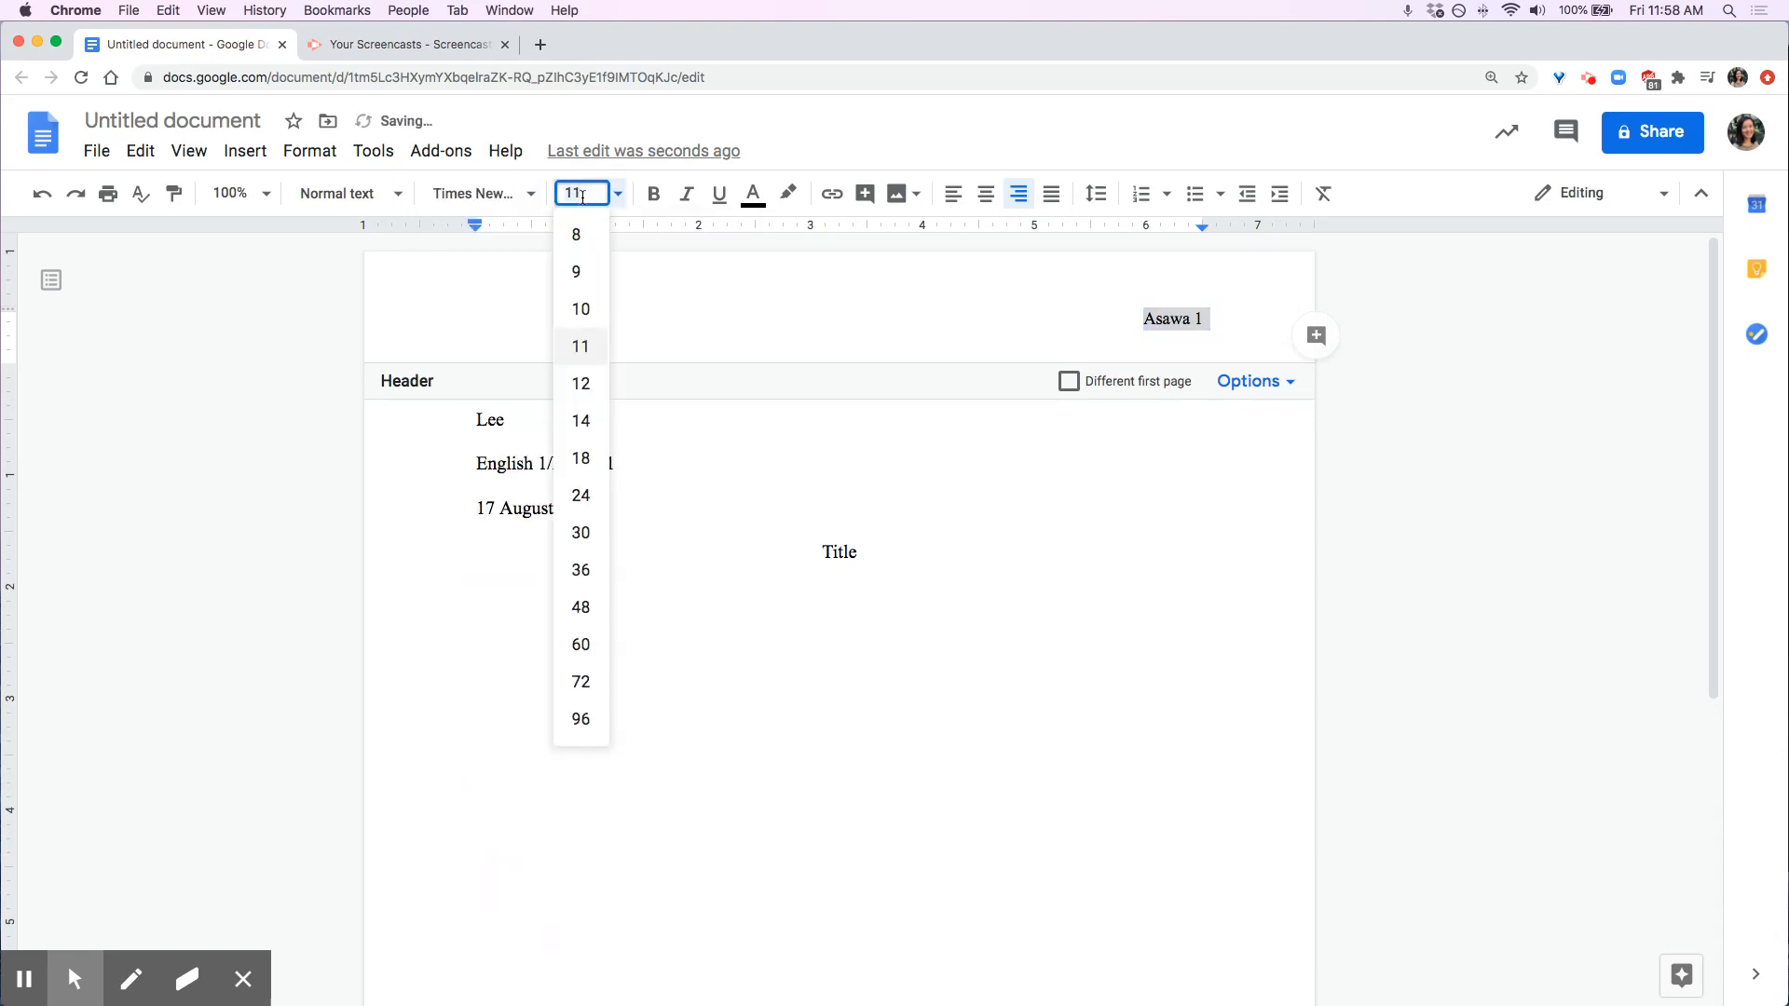
{"action": "left_click", "coordinate": [581, 381]}
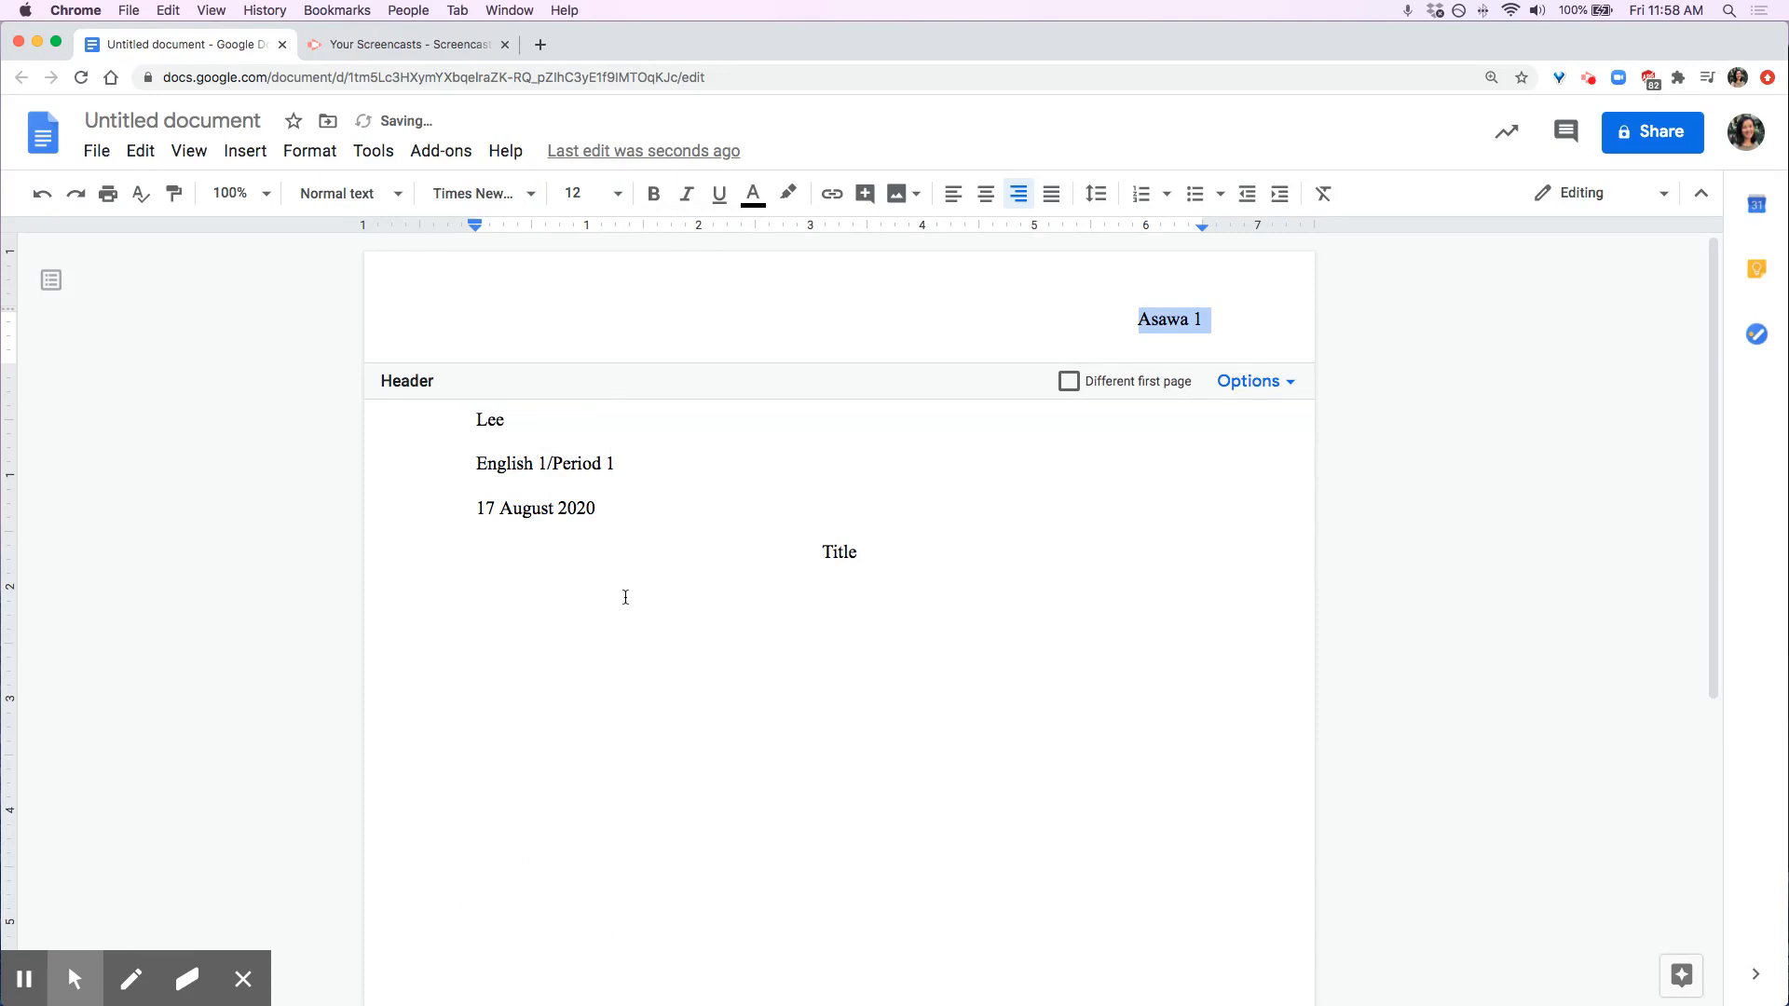
{"action": "left_click", "coordinate": [630, 626]}
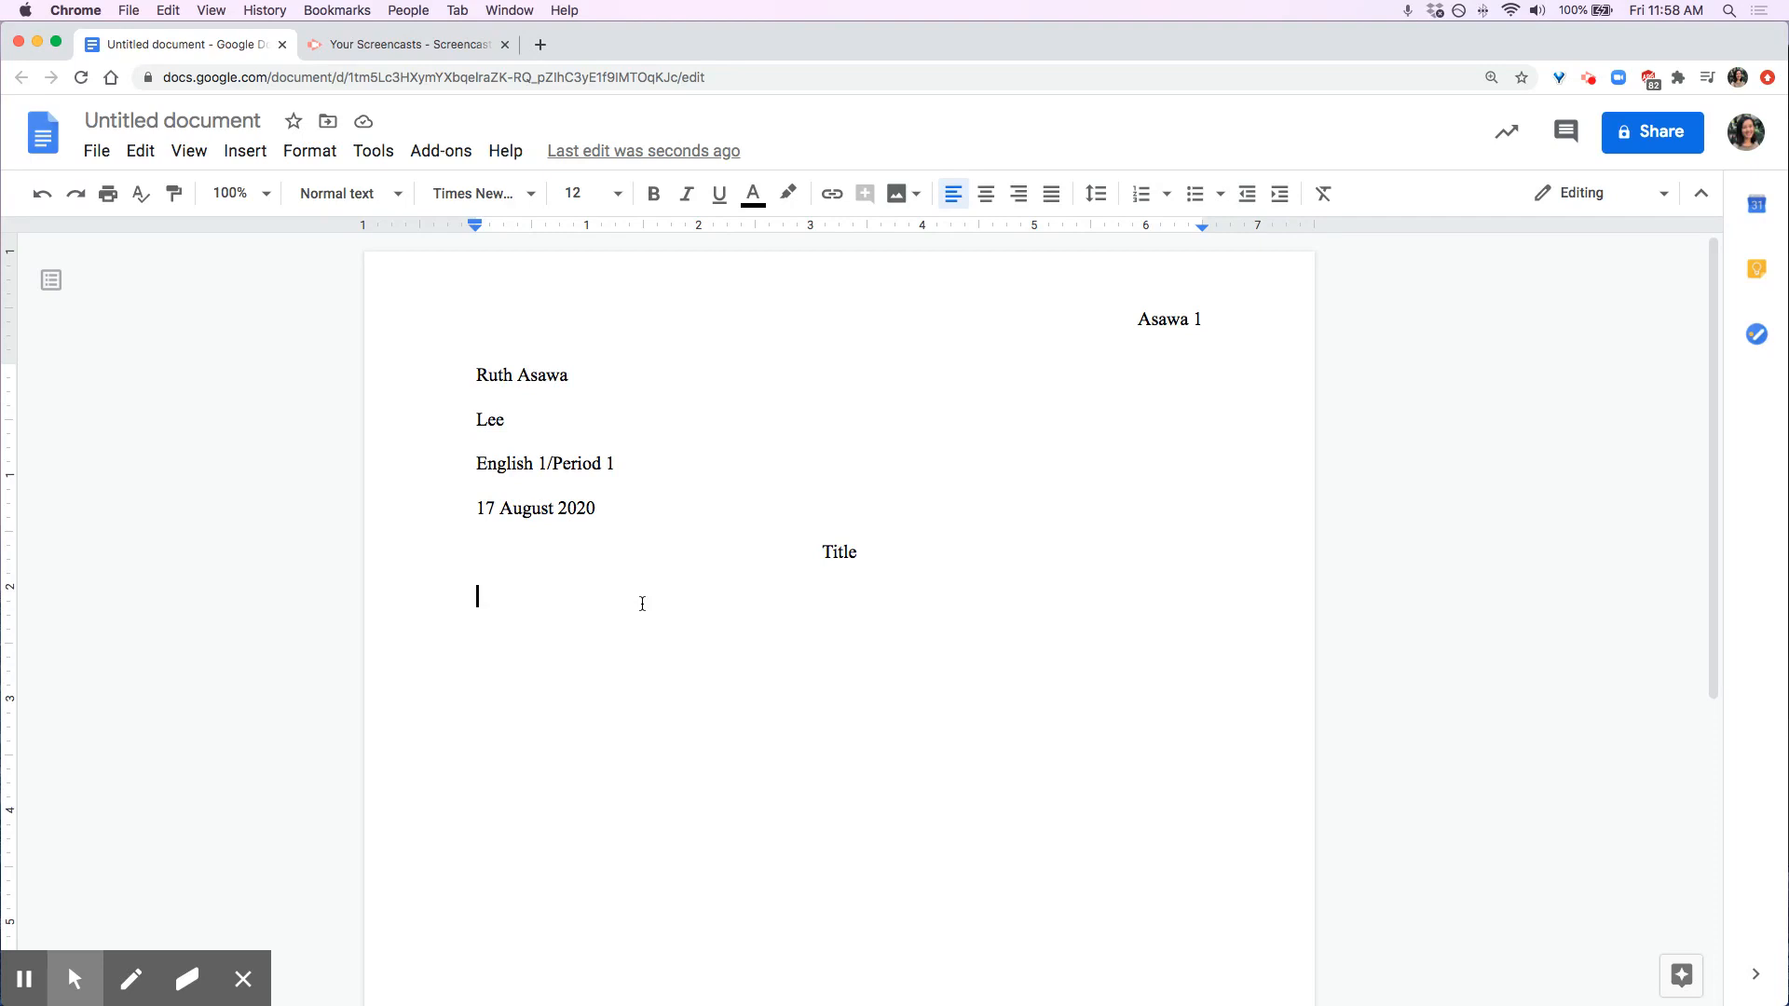
Write an indented paragraph below the title: We are going to start typing right here. This is how you add a quote “blablablabla” (Baldwin 90)
{"action": "key", "text": "Tab"}
{"action": "type", "text": "We are goin"}
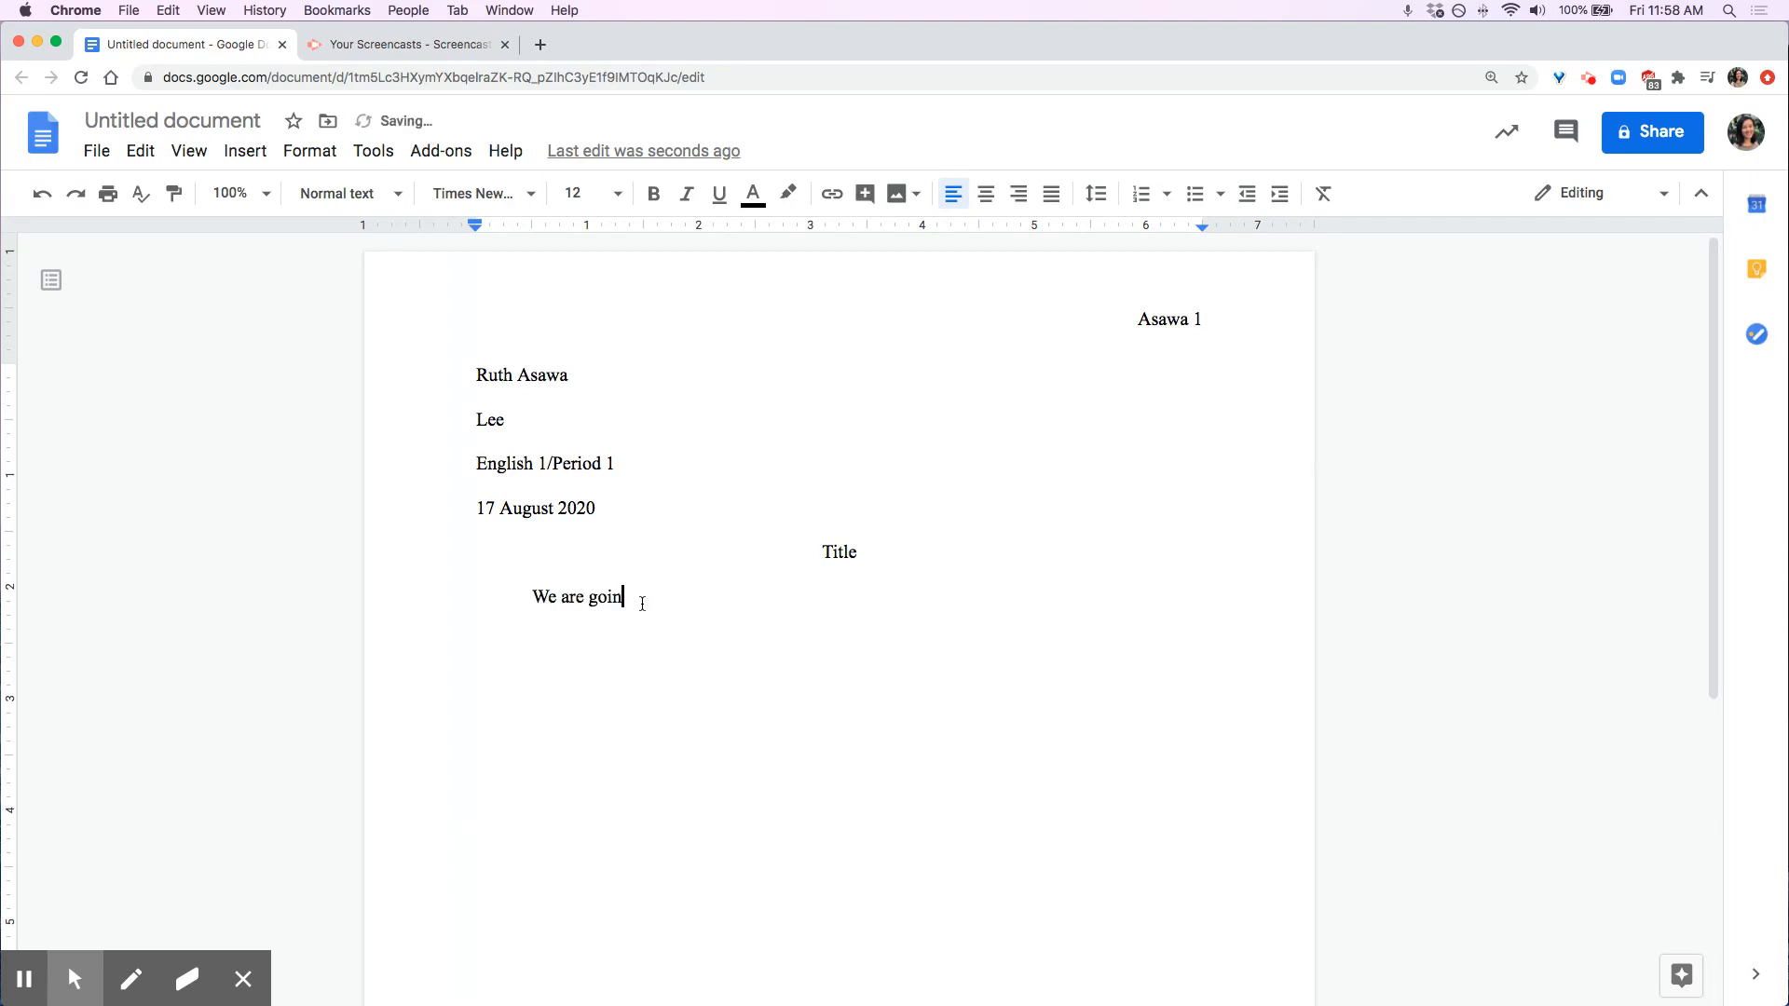
{"action": "type", "text": "g to start typing right here. This is how you a"}
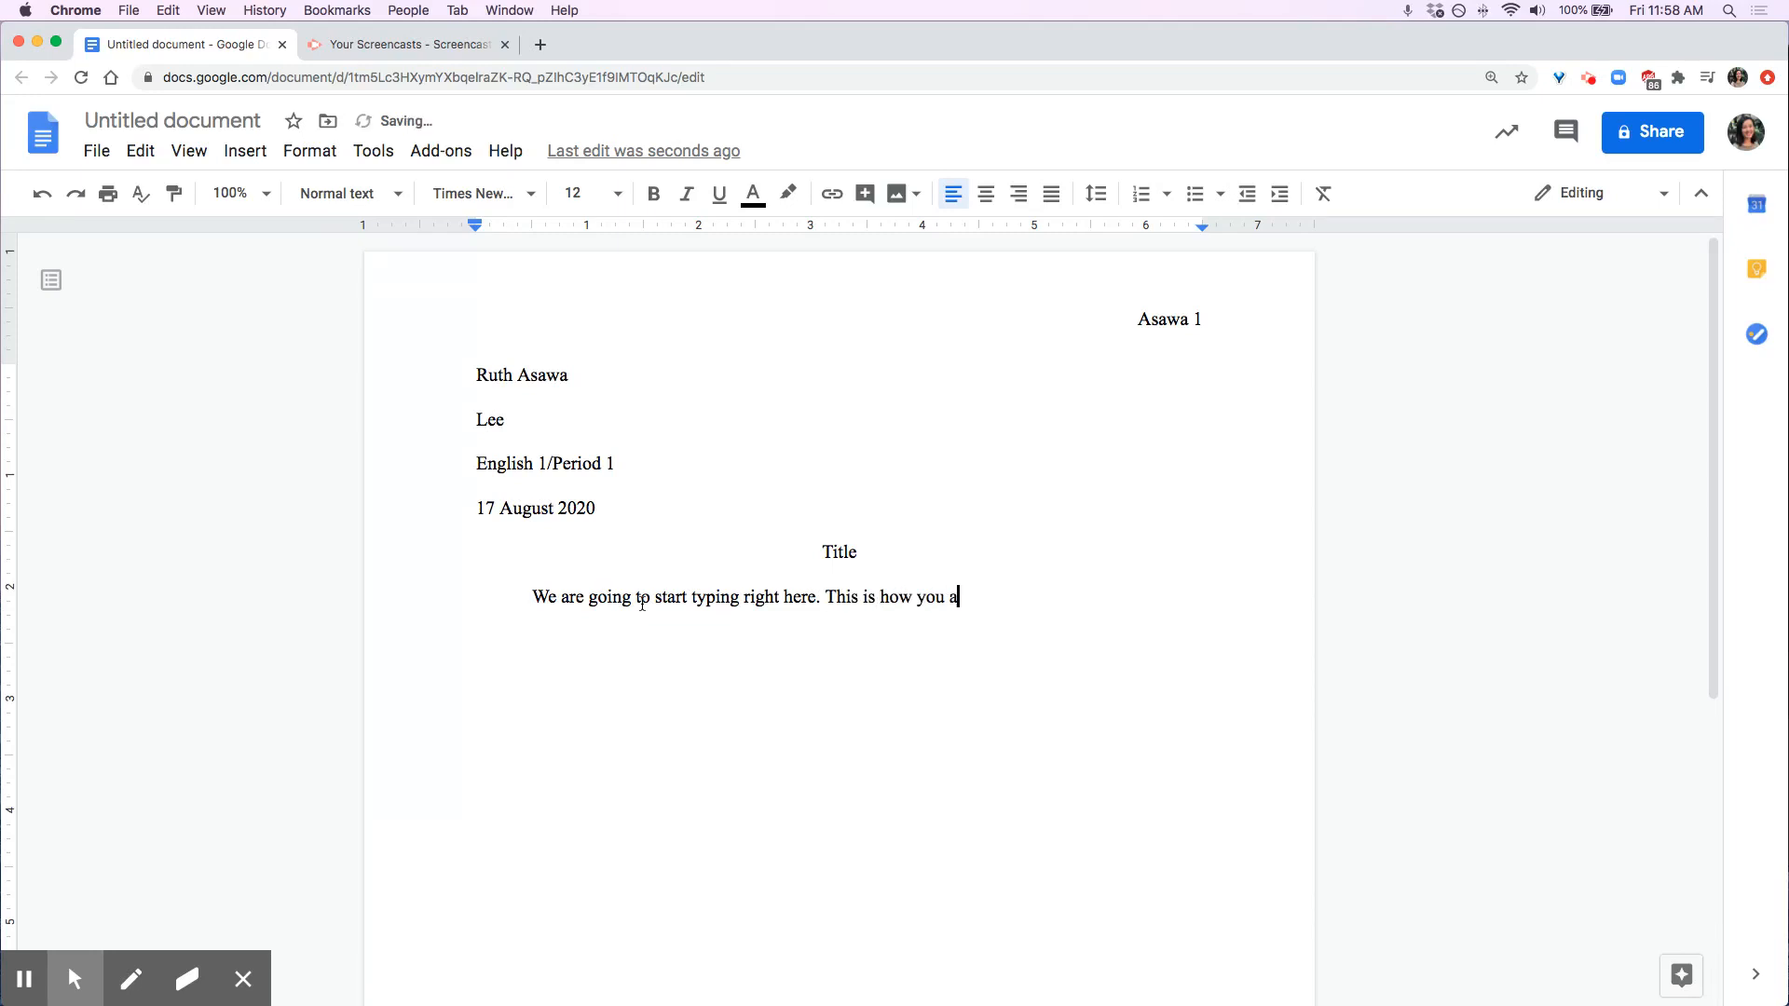
{"action": "type", "text": "dd a quote “blablablabl"}
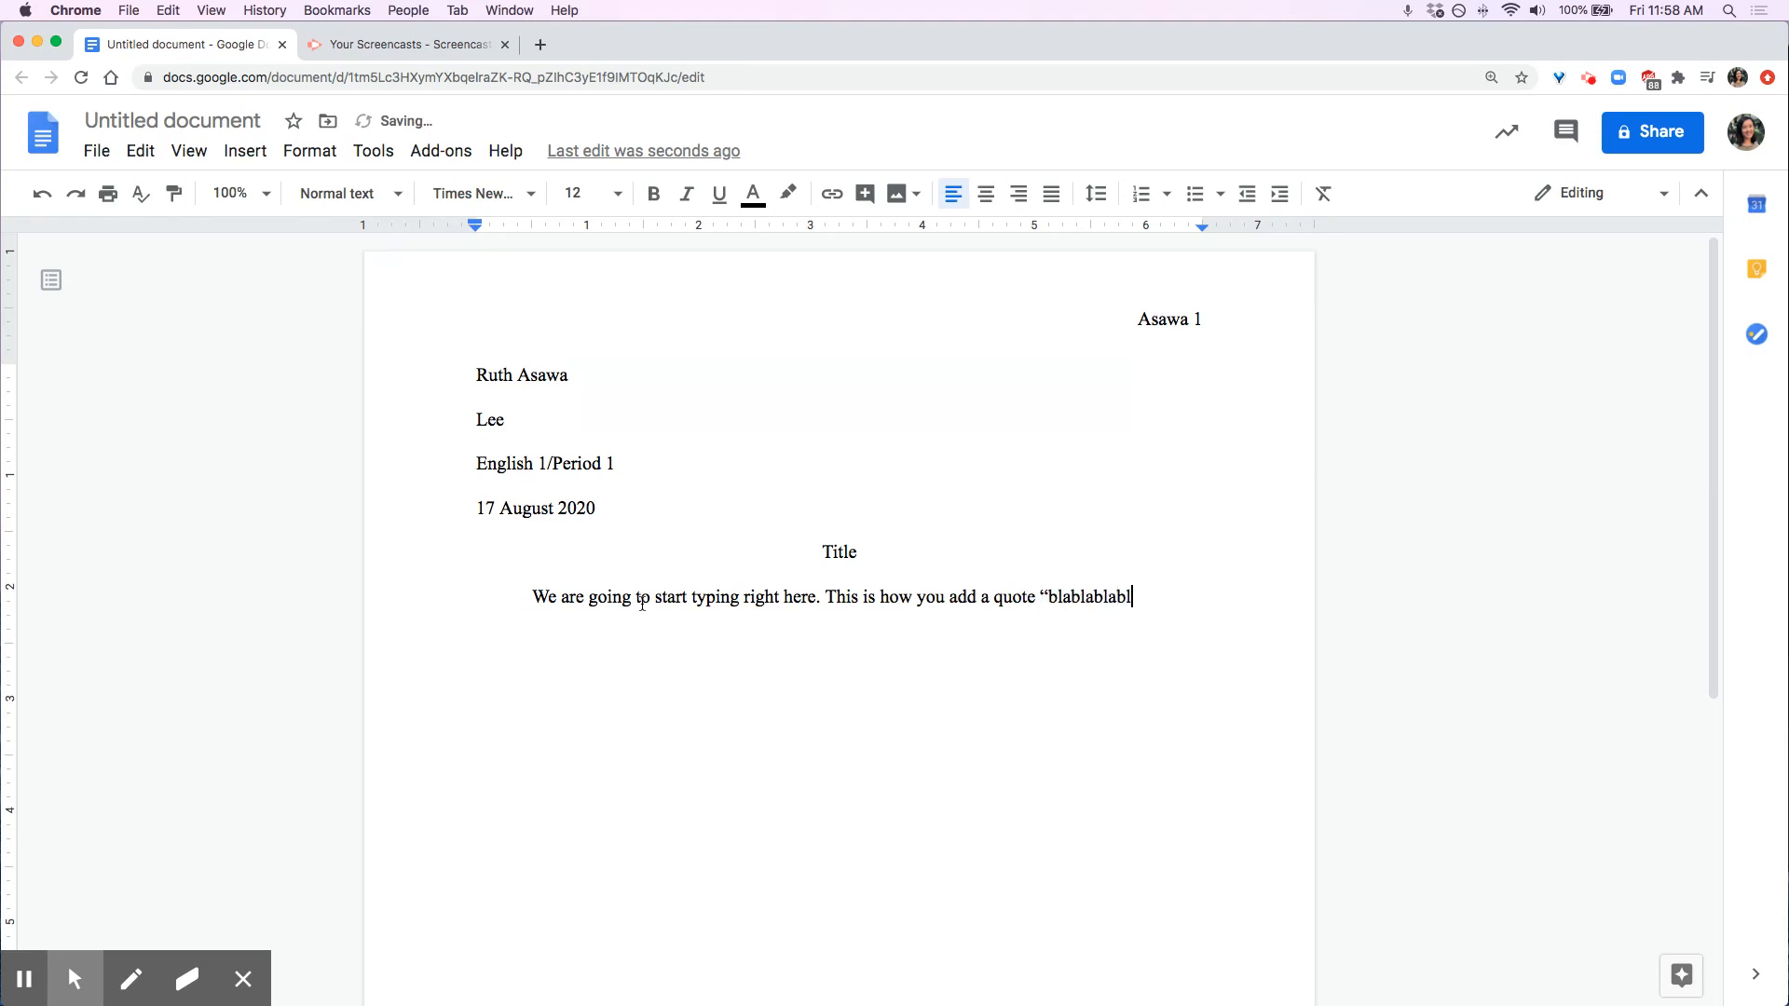
{"action": "type", "text": "a\""}
{"action": "type", "text": " ("}
{"action": "type", "text": "Baldwi"}
{"action": "type", "text": "n "}
{"action": "type", "text": "90"}
{"action": "type", "text": ")"}
{"action": "type", "text": ". "}
Add the sentence "Continue typing." after the in-text citation in the first paragraph
{"action": "type", "text": "Bl"}
{"action": "key", "text": "BackSpace"}
{"action": "key", "text": "BackSpace"}
{"action": "type", "text": "COntinue"}
{"action": "key", "text": "BackSpace"}
{"action": "key", "text": "BackSpace"}
{"action": "key", "text": "BackSpace"}
{"action": "key", "text": "BackSpace"}
{"action": "key", "text": "BackSpace"}
{"action": "key", "text": "BackSpace"}
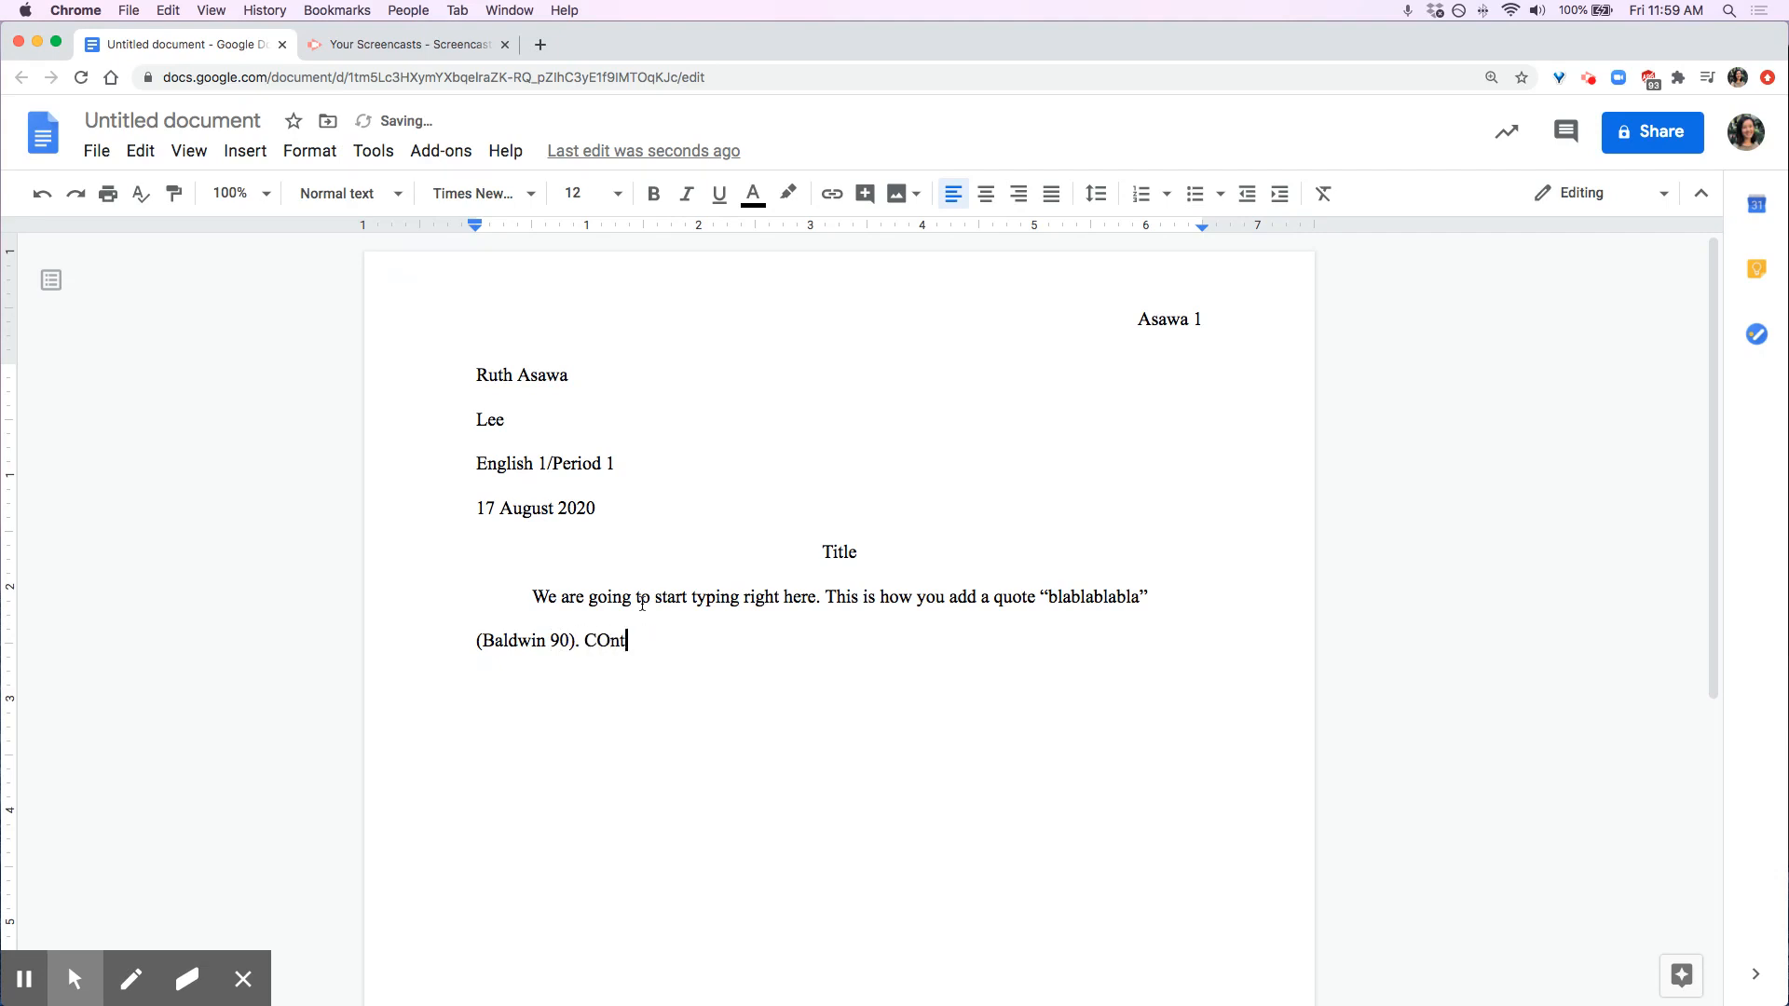
{"action": "type", "text": "o"}
{"action": "key", "text": "BackSpace"}
{"action": "key", "text": "BackSpace"}
{"action": "type", "text": "ontinue typing."}
Start a new indented paragraph reading "Second paragraph will start here."
{"action": "key", "text": "Return"}
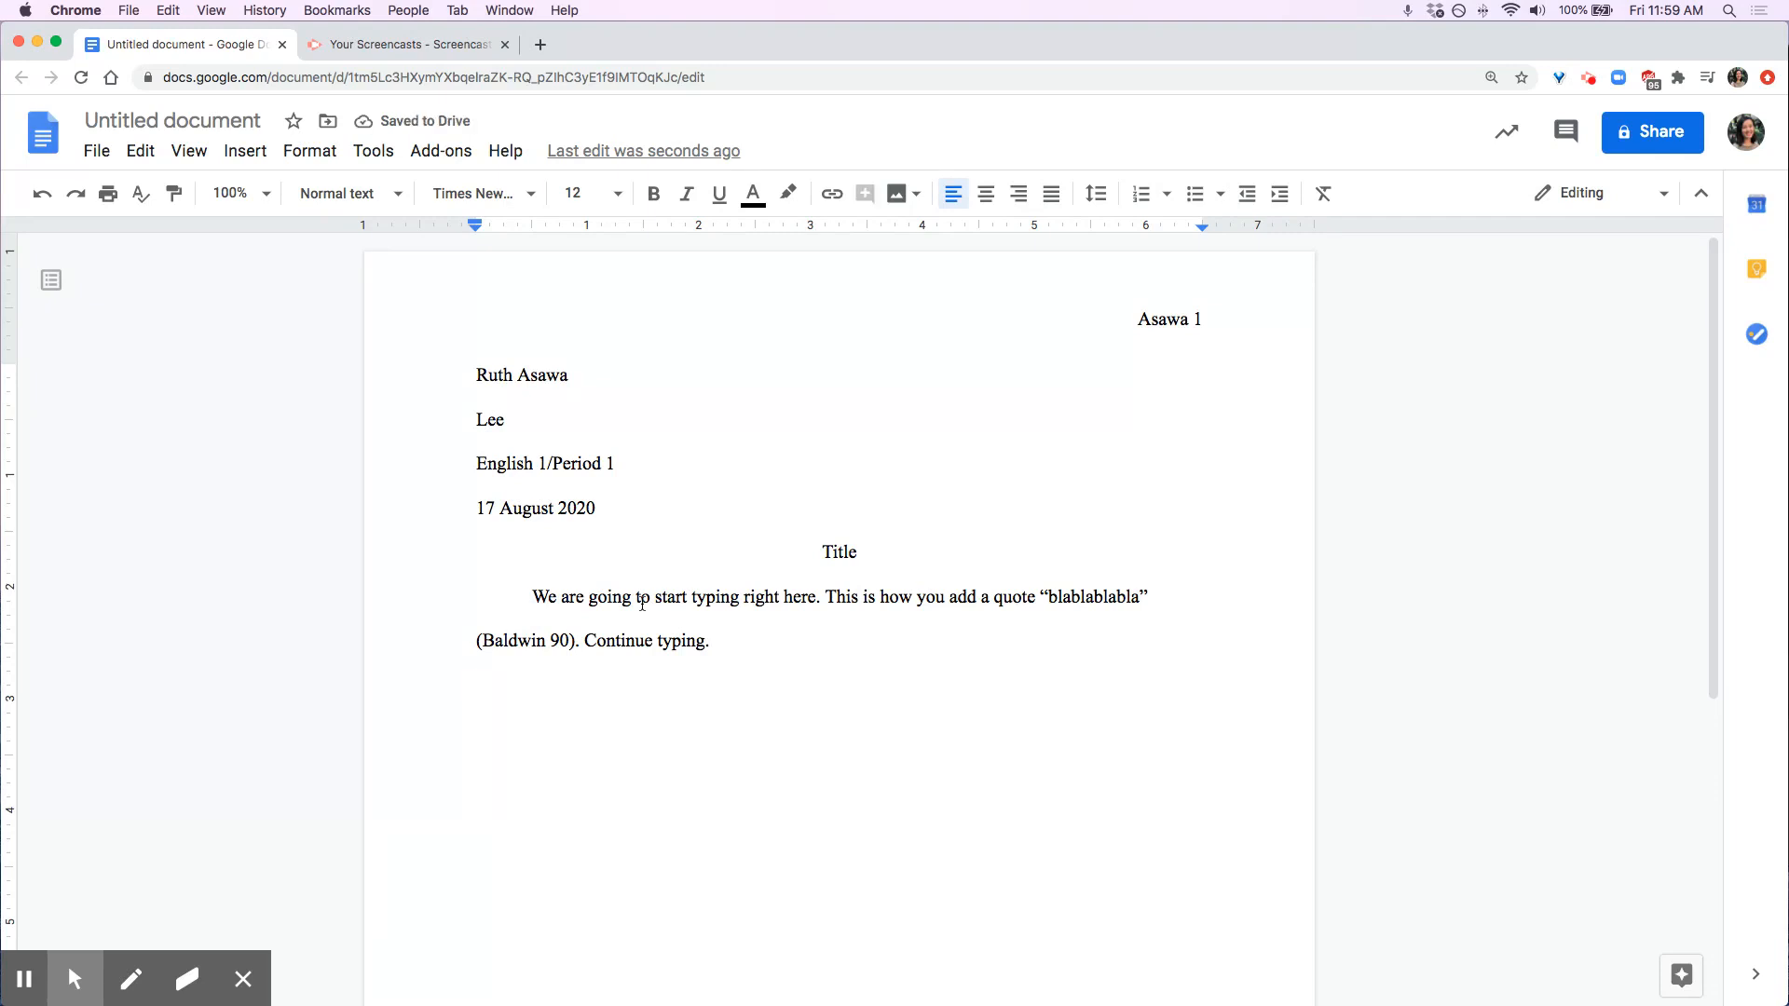
{"action": "key", "text": "Tab"}
{"action": "type", "text": "Second "}
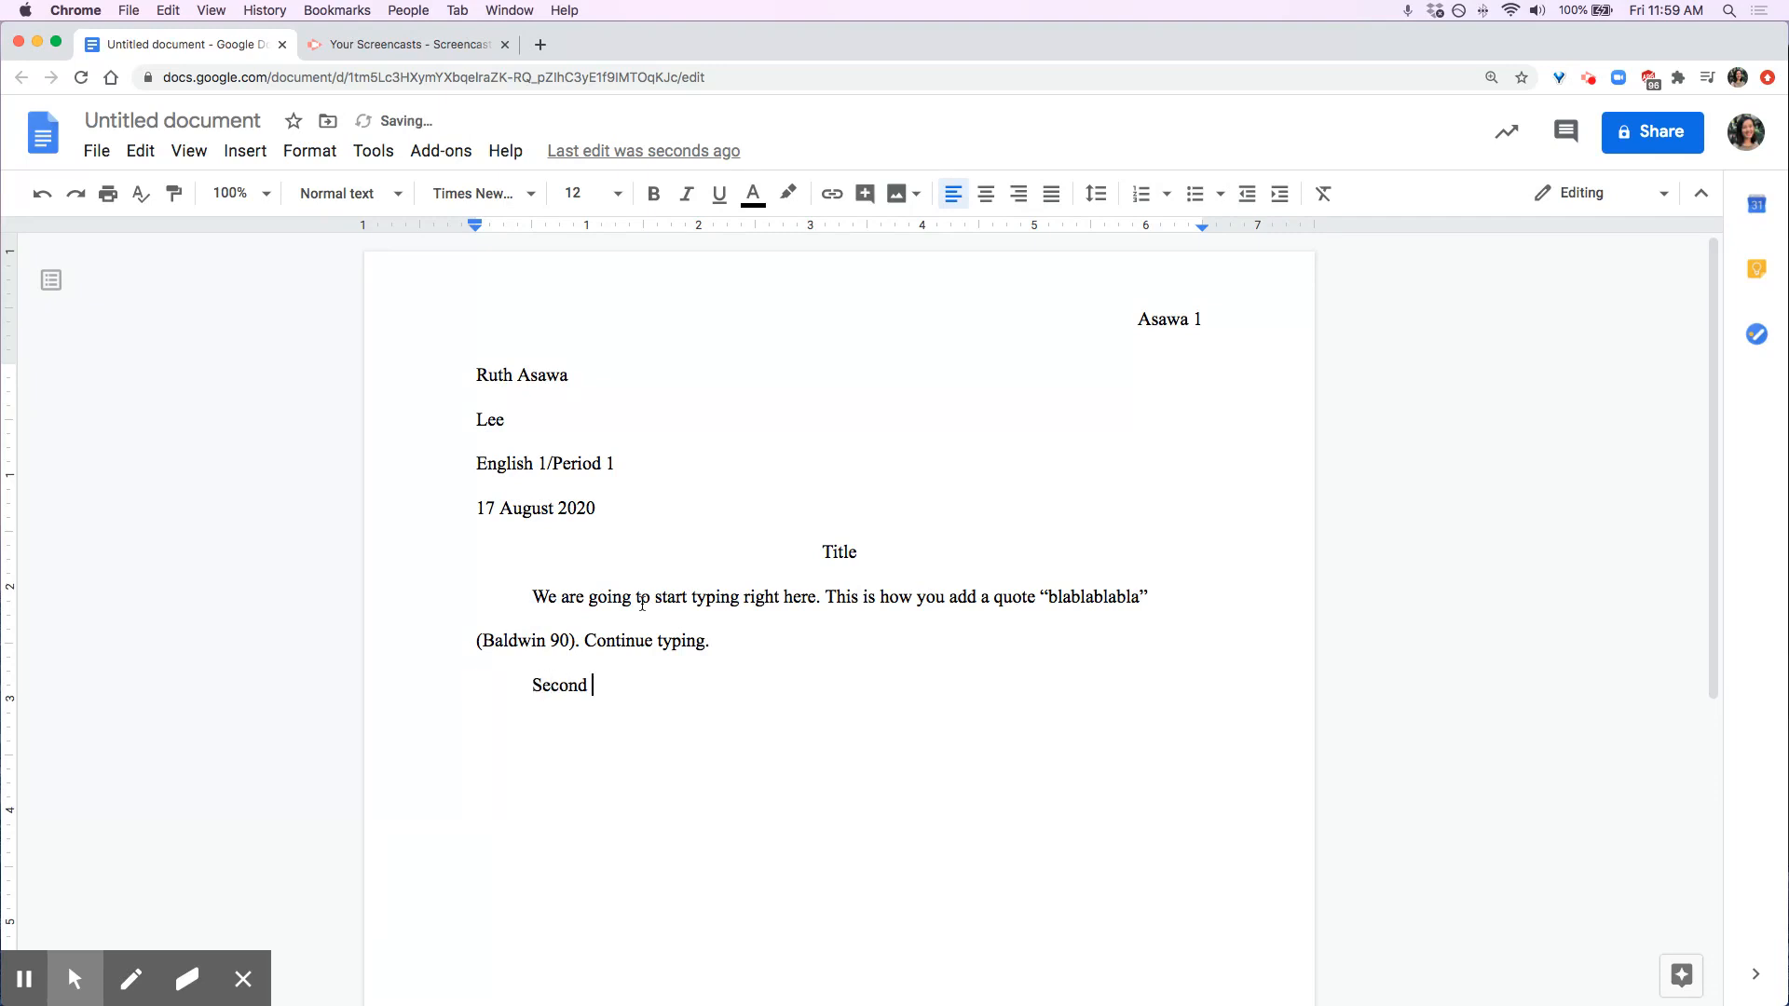
{"action": "type", "text": "paragraph will start here."}
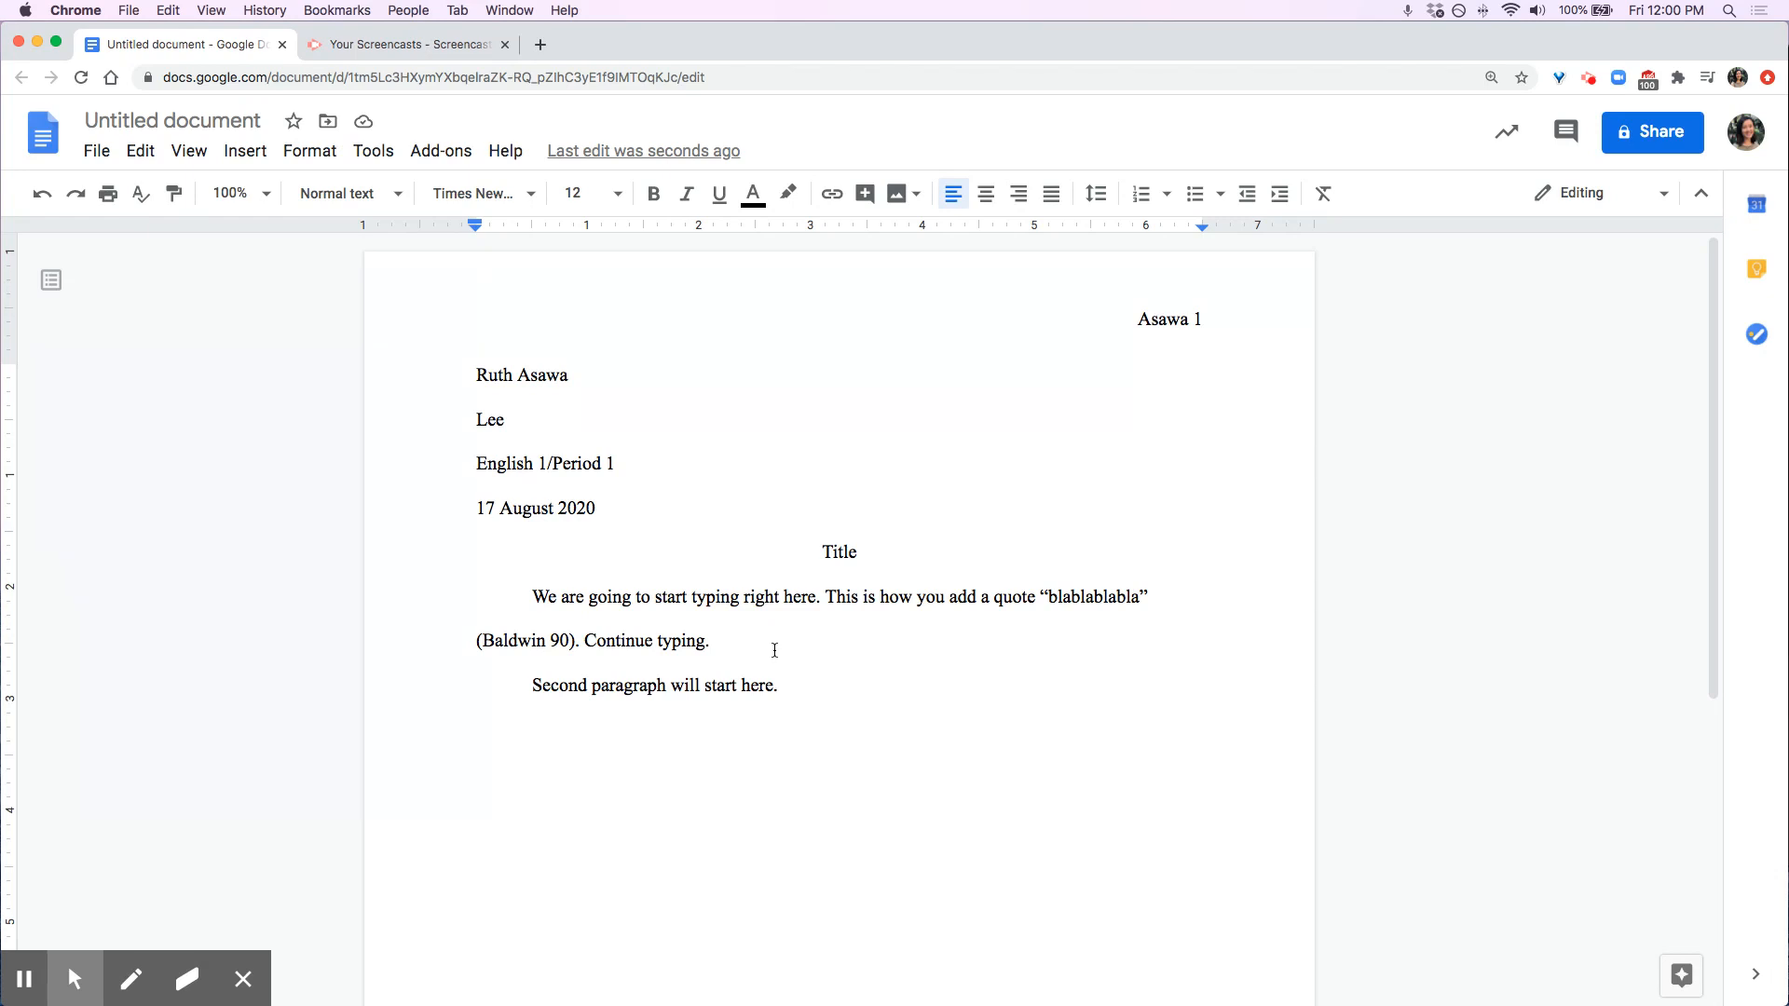
Rename the document as the student's full name followed by "- Literary Analysis Essay #1"
{"action": "left_click", "coordinate": [112, 119]}
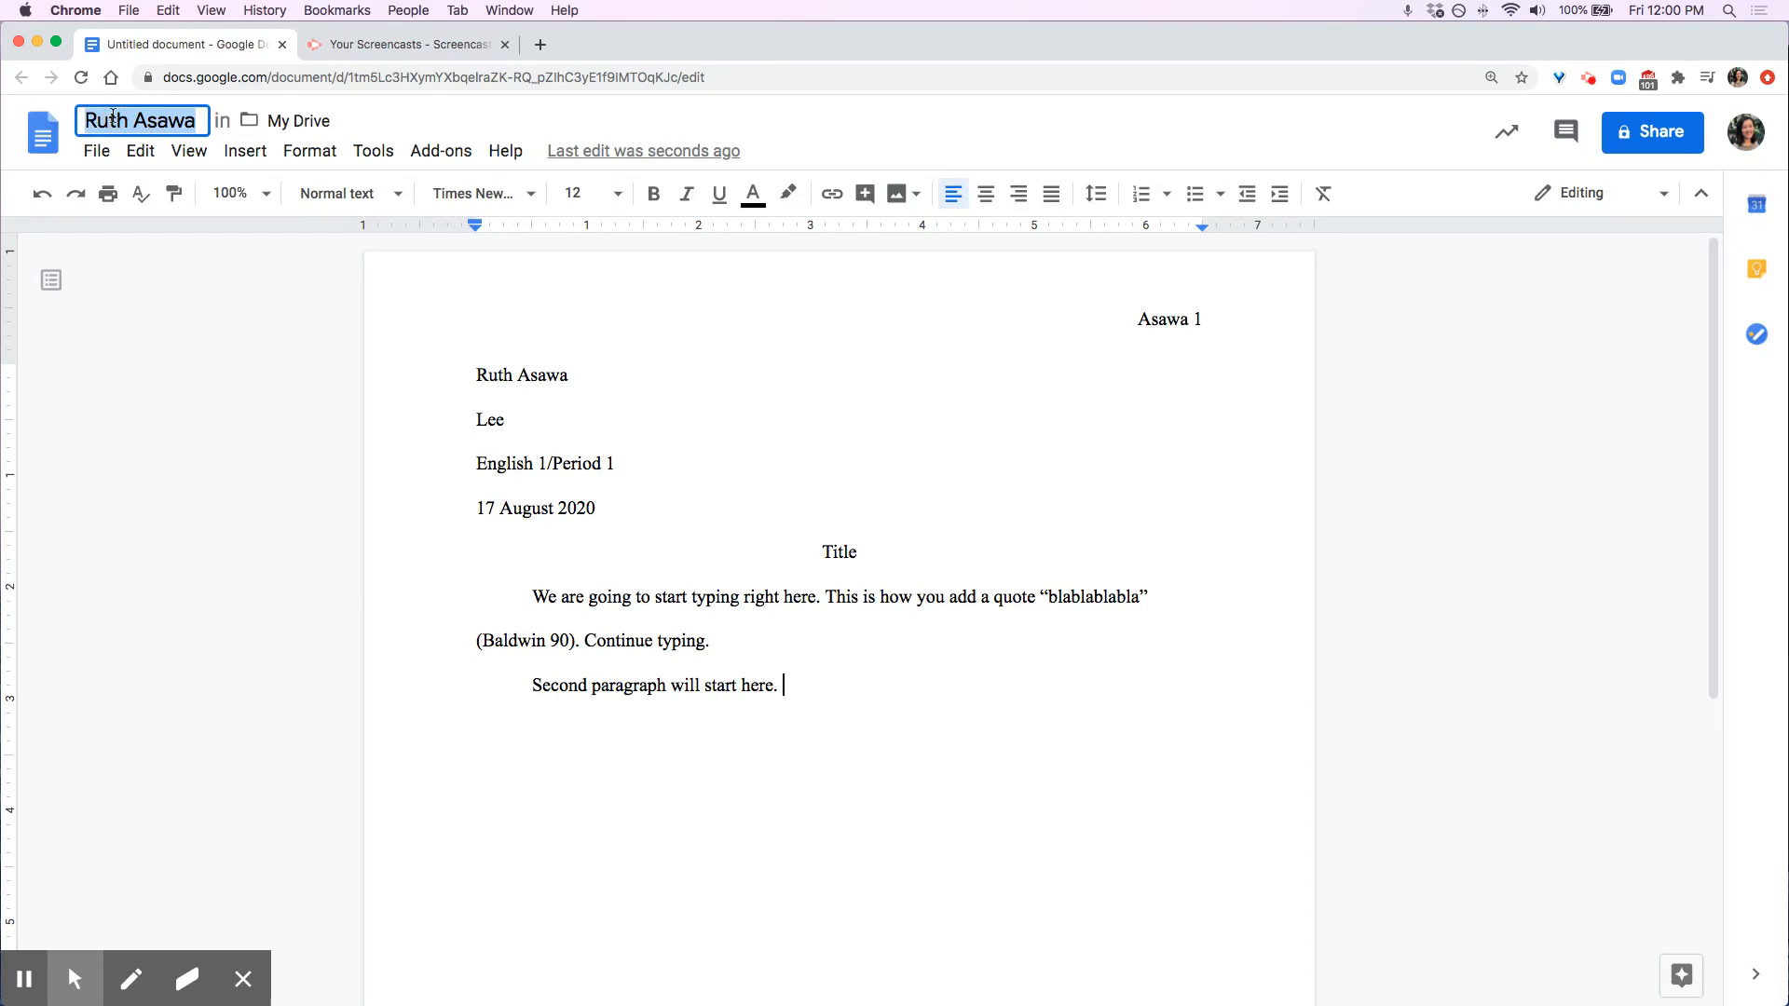
{"action": "key", "text": "Right"}
{"action": "type", "text": "- Literary "}
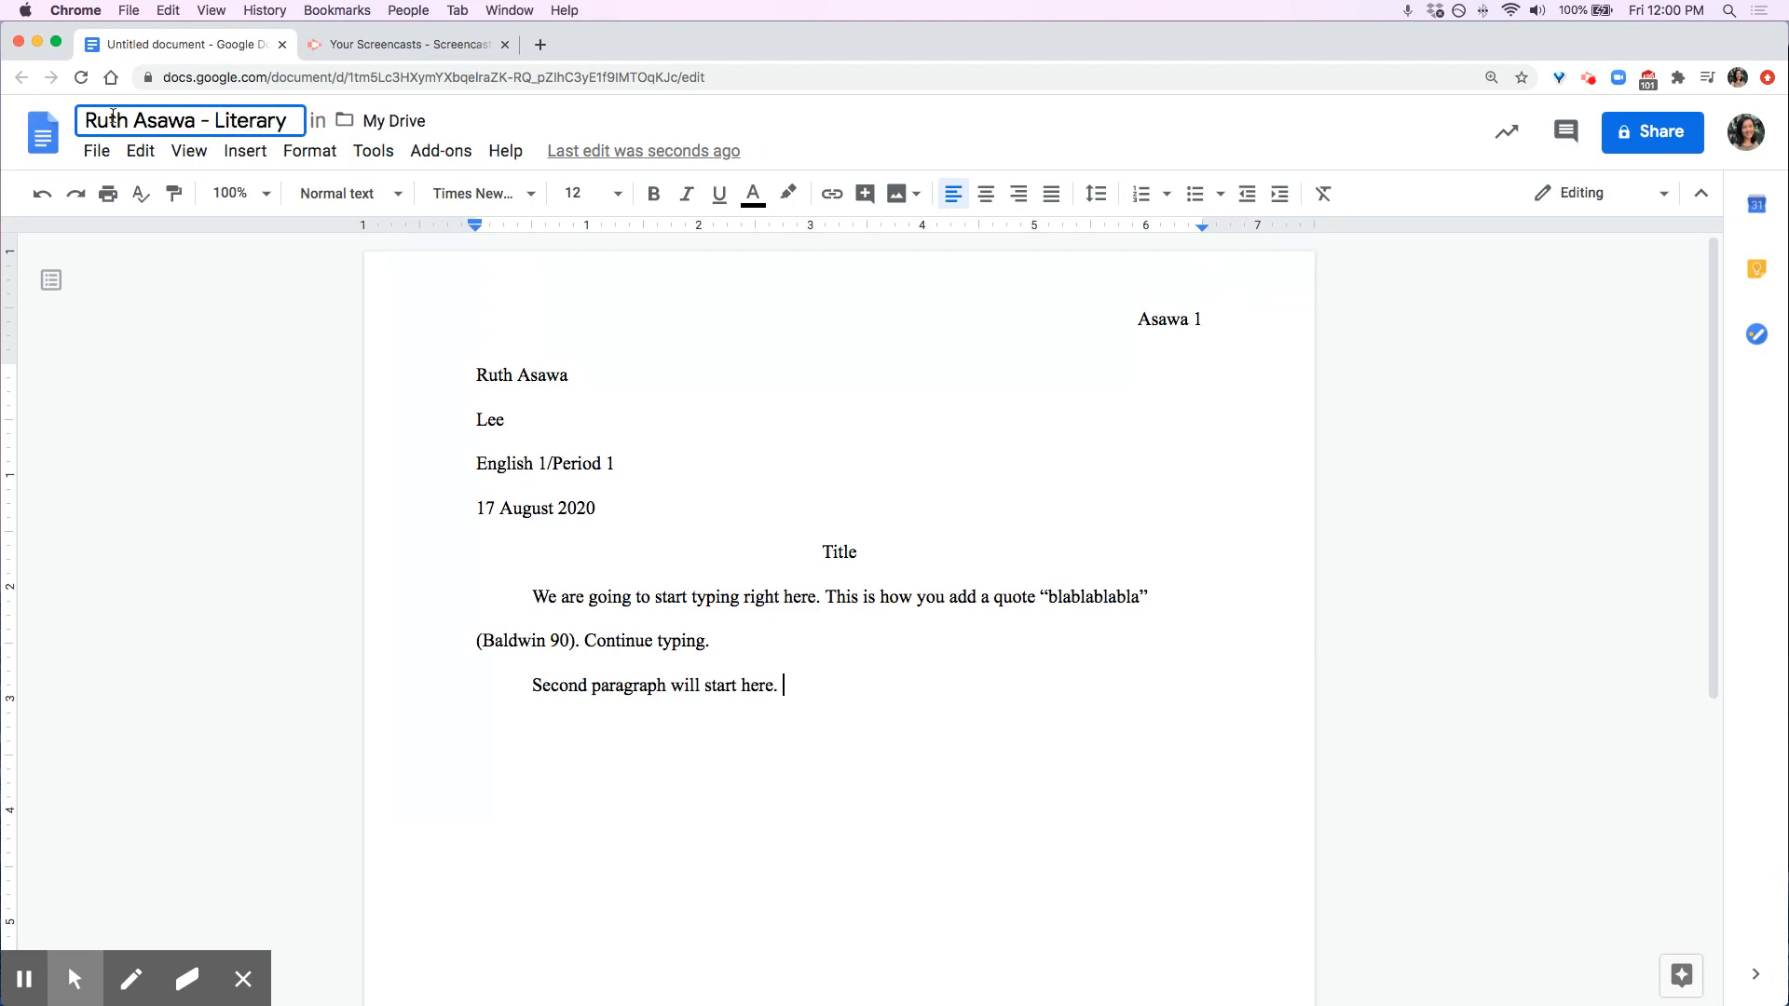
{"action": "type", "text": "Analysis "}
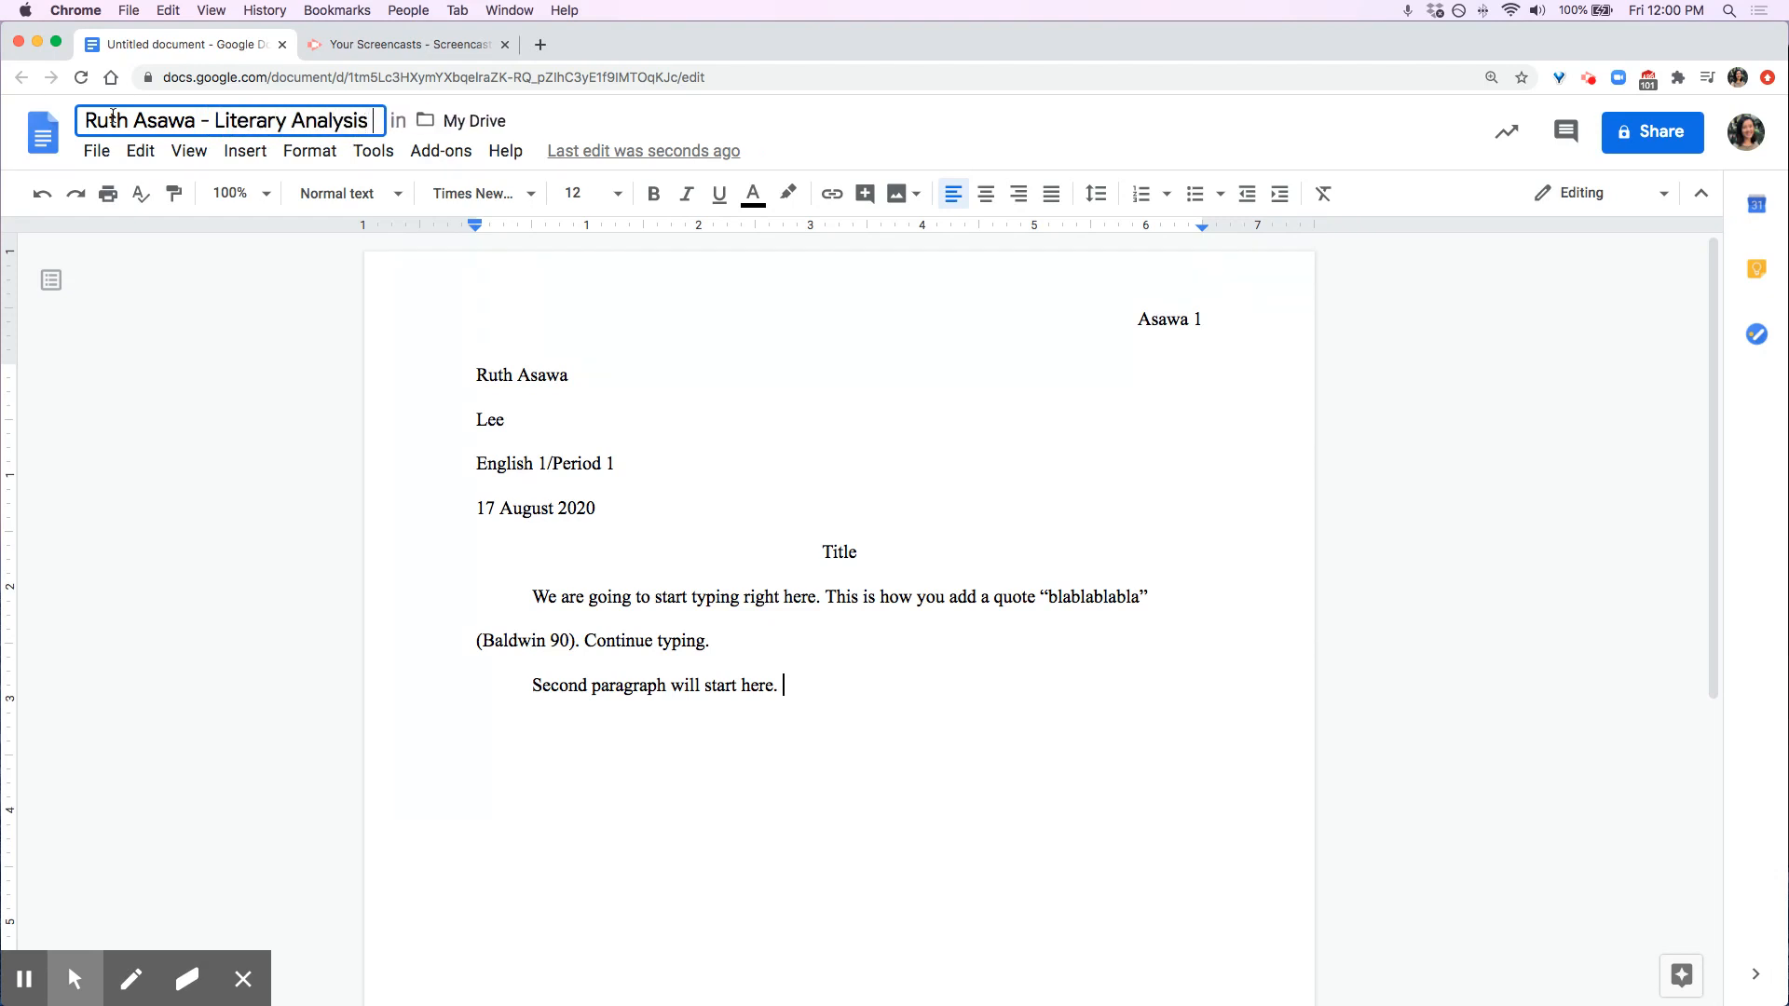
{"action": "type", "text": "Essay #1`"}
{"action": "key", "text": "BackSpace"}
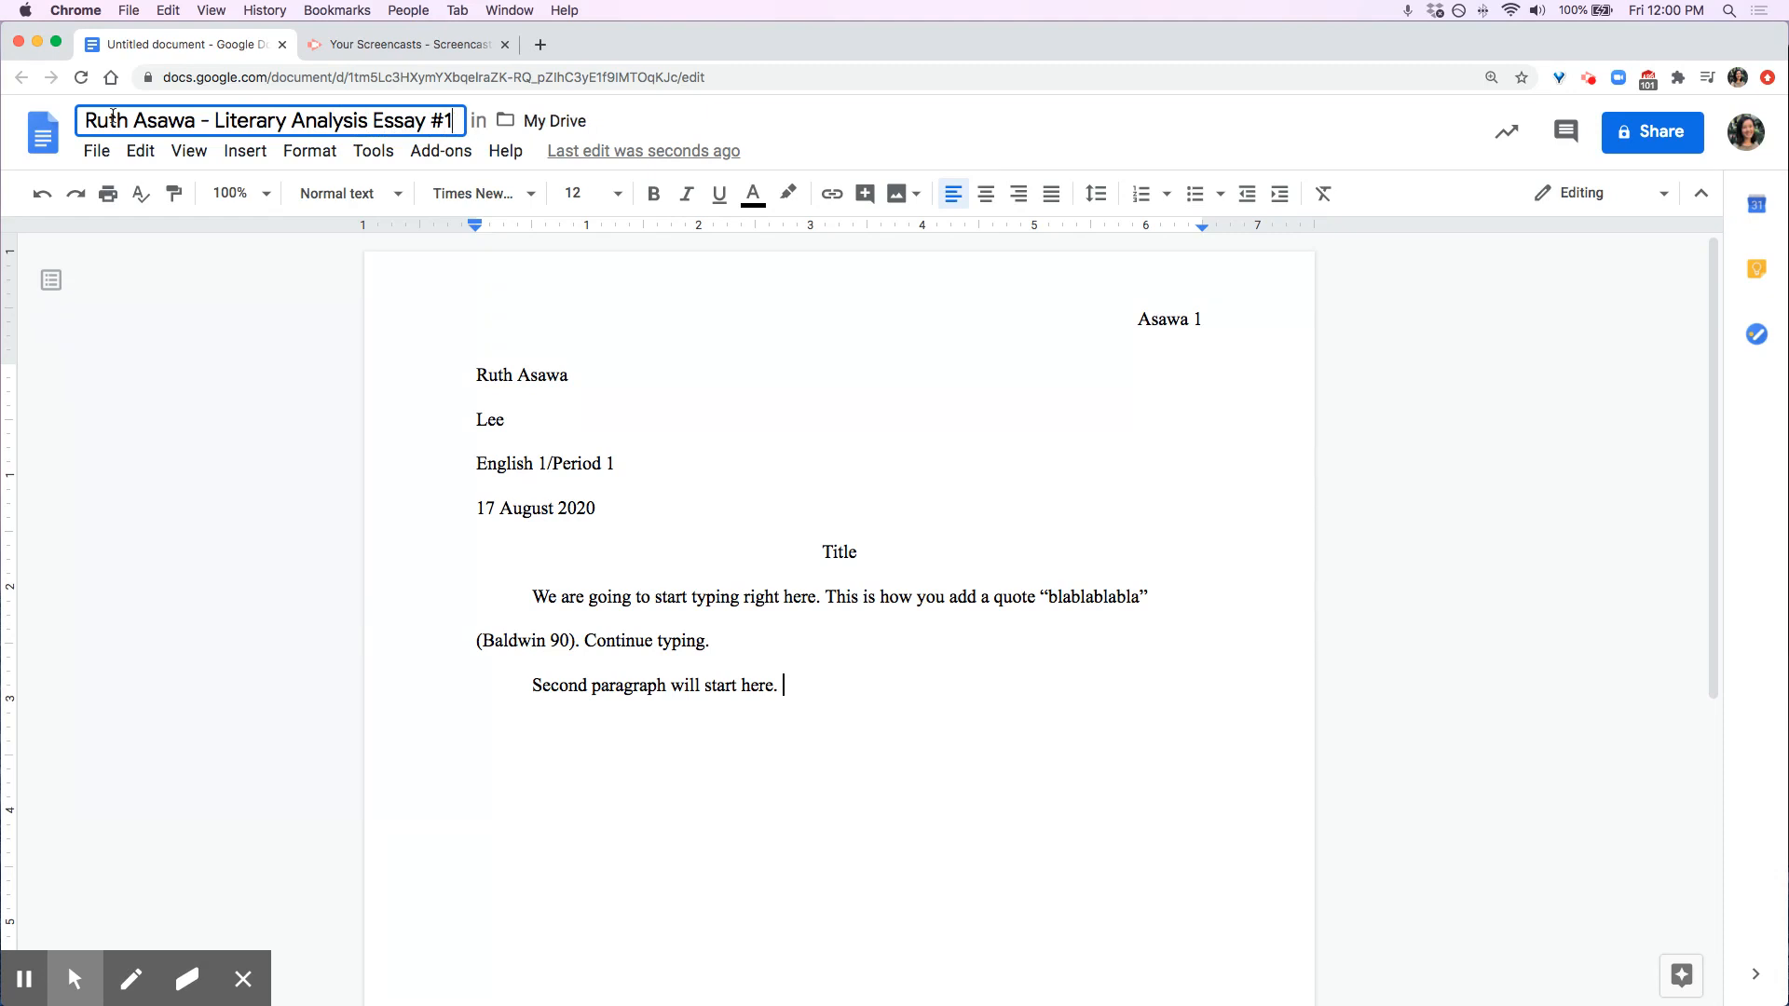
{"action": "key", "text": "Return"}
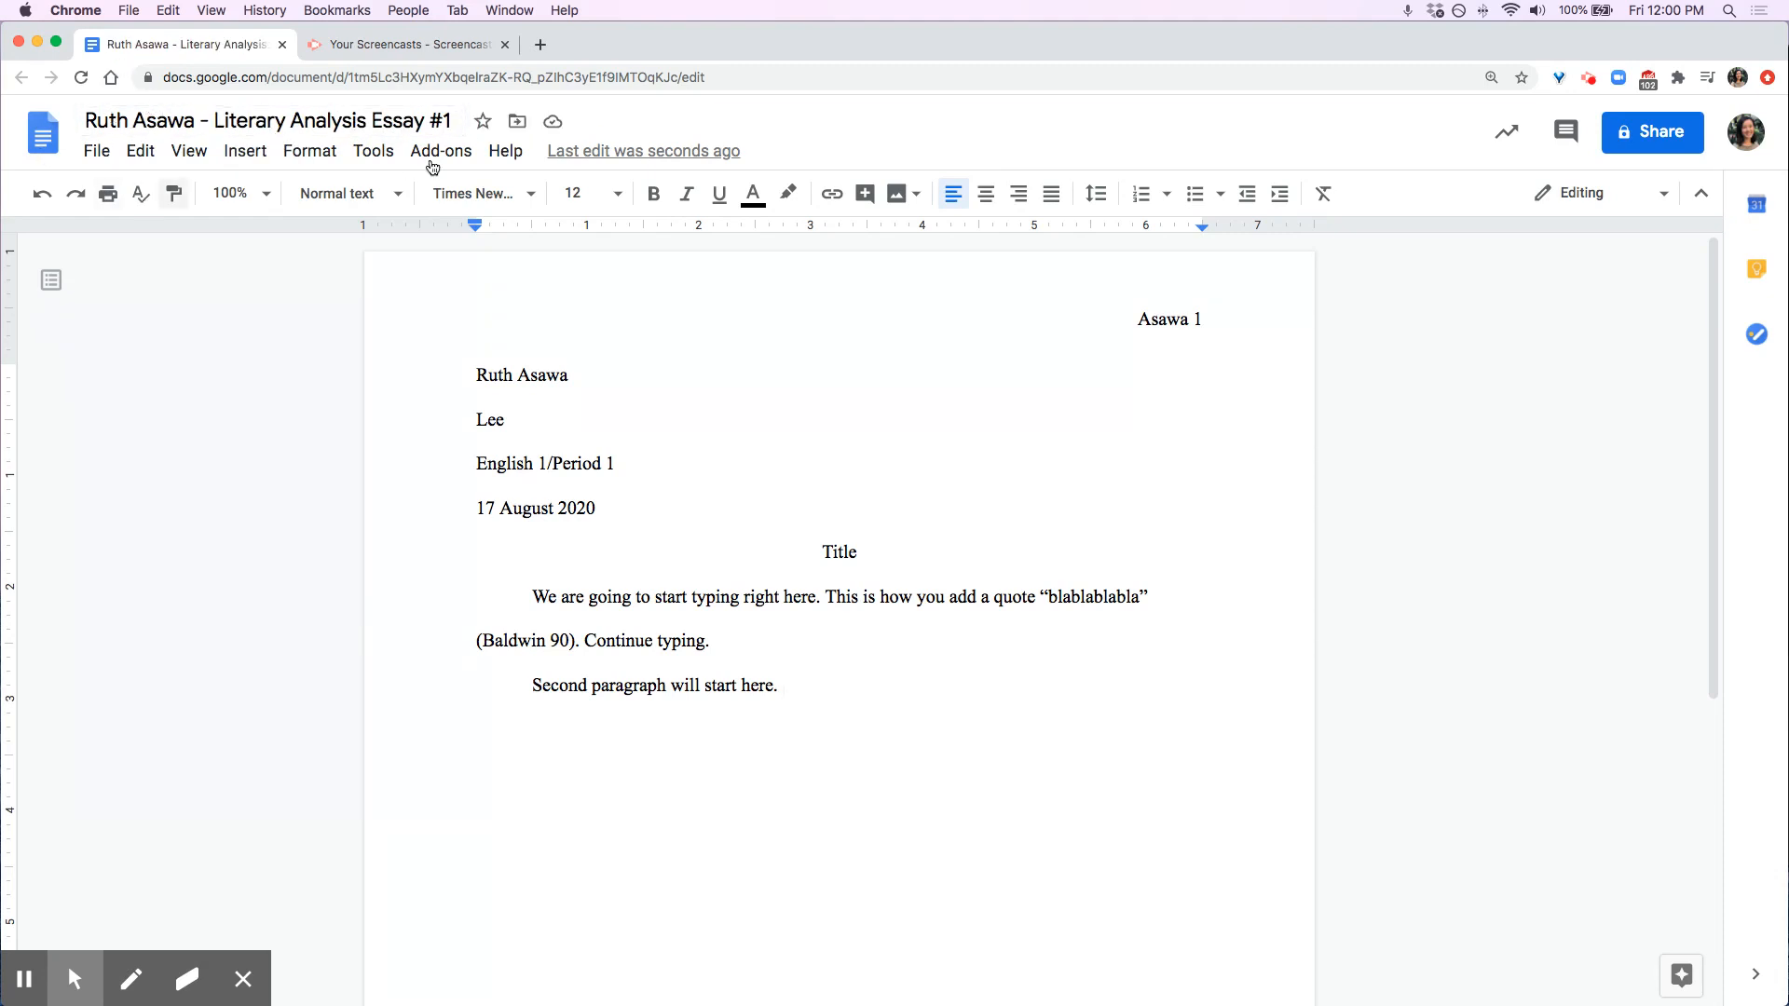